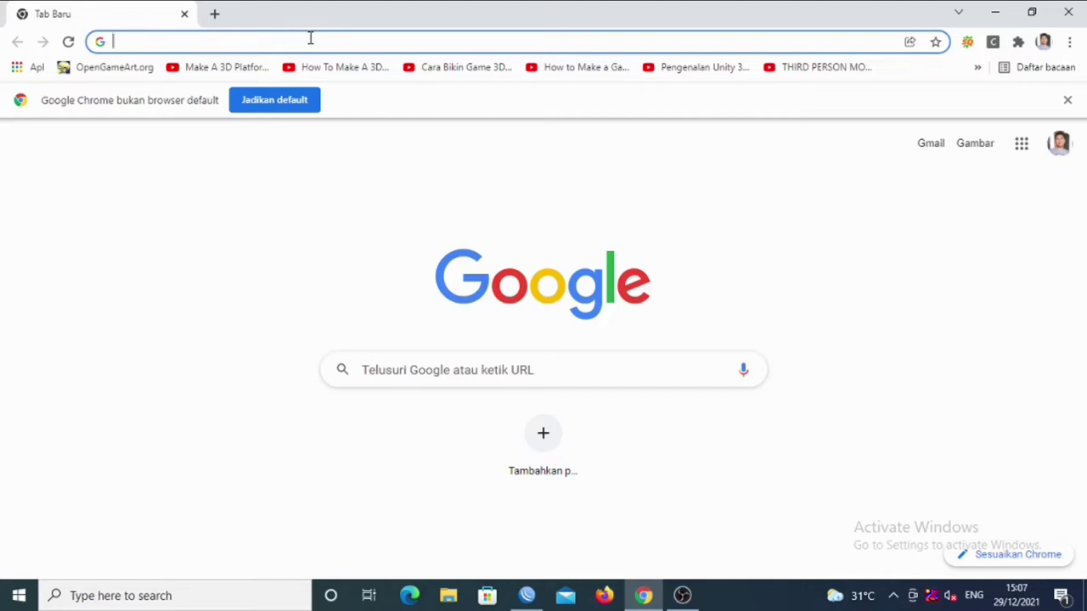
Load 172.16.0.1 in Chrome and sign in with the administrator username and password.
type("17")
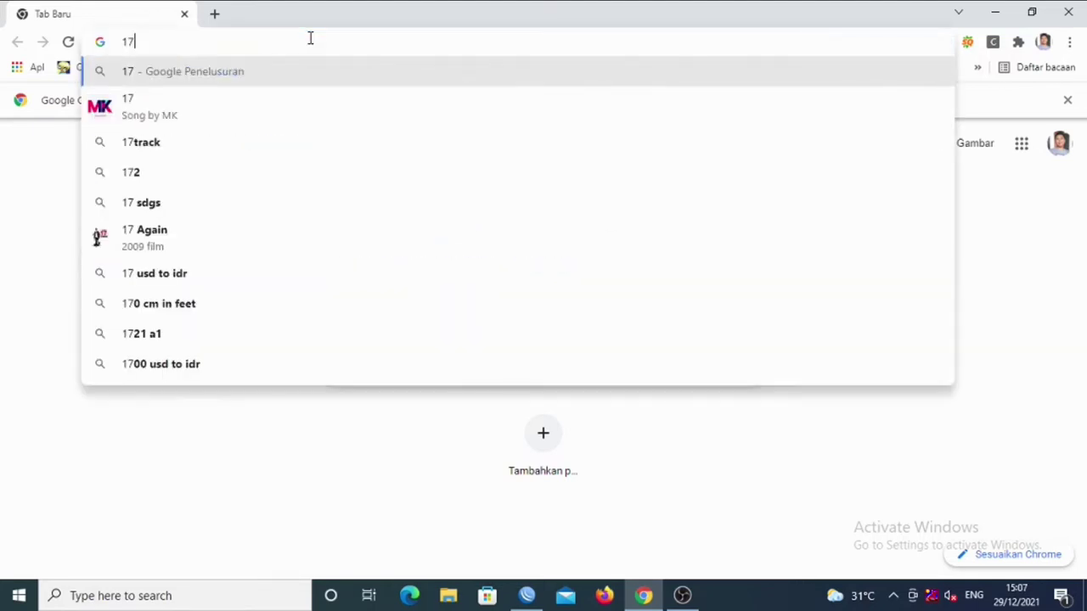
type("2.")
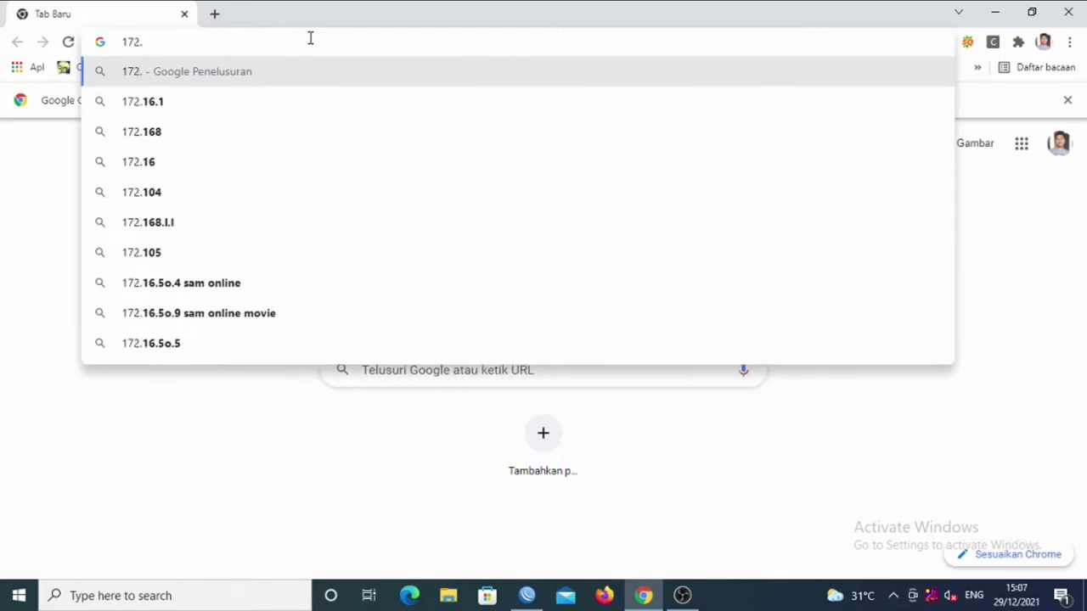
type("16.0")
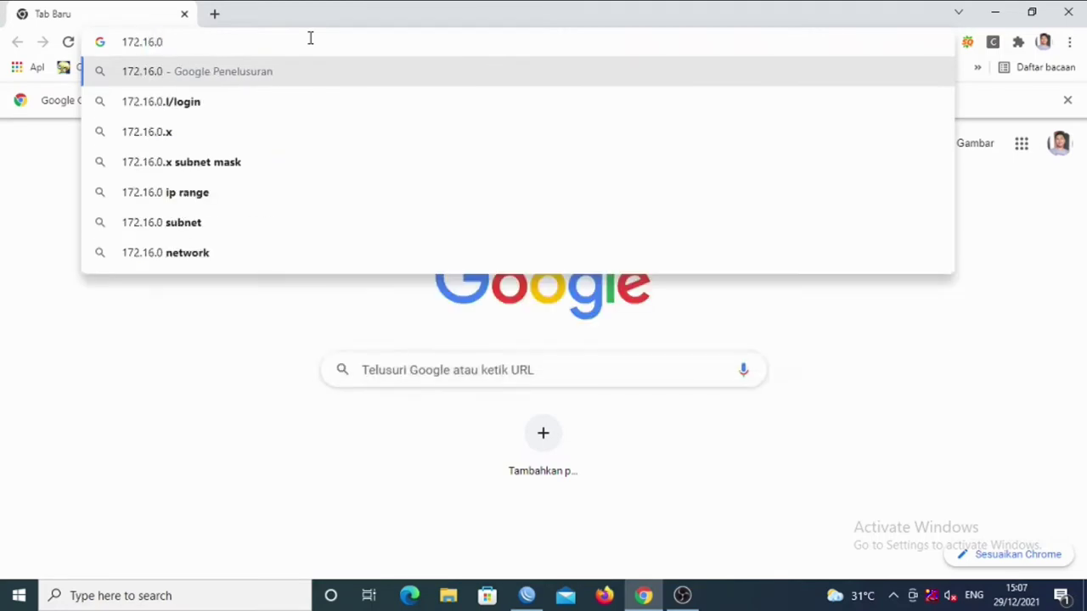
type(".1")
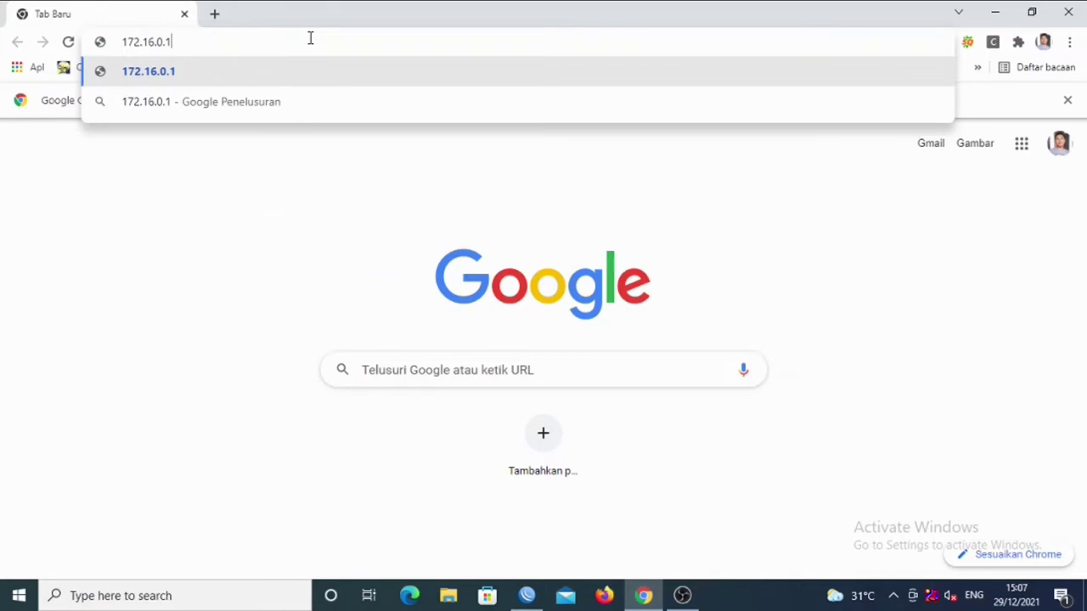
key("Return")
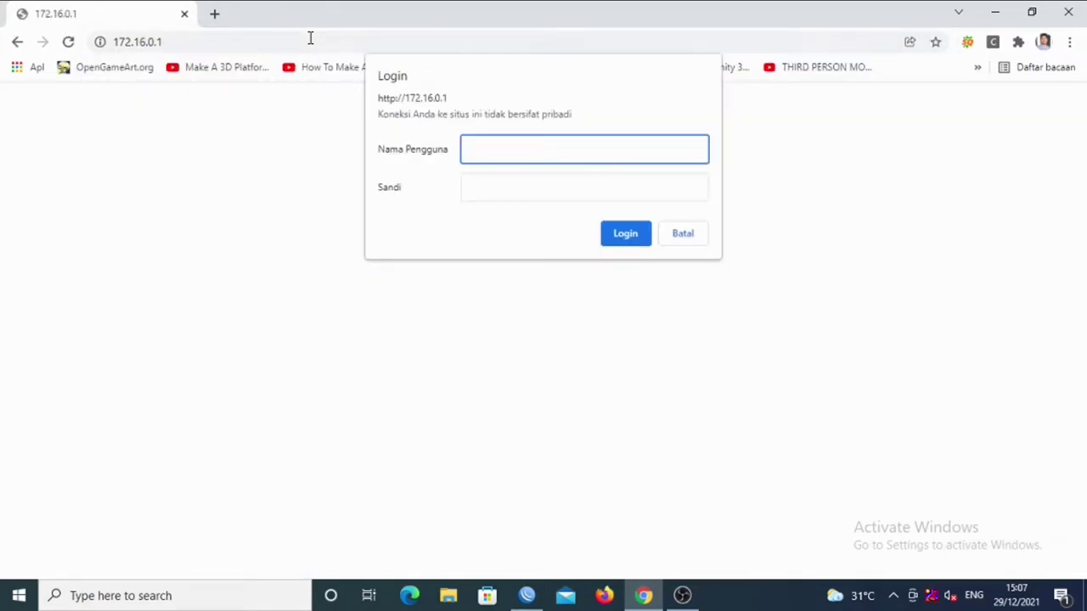
type("admin")
key("Tab")
key("Tab")
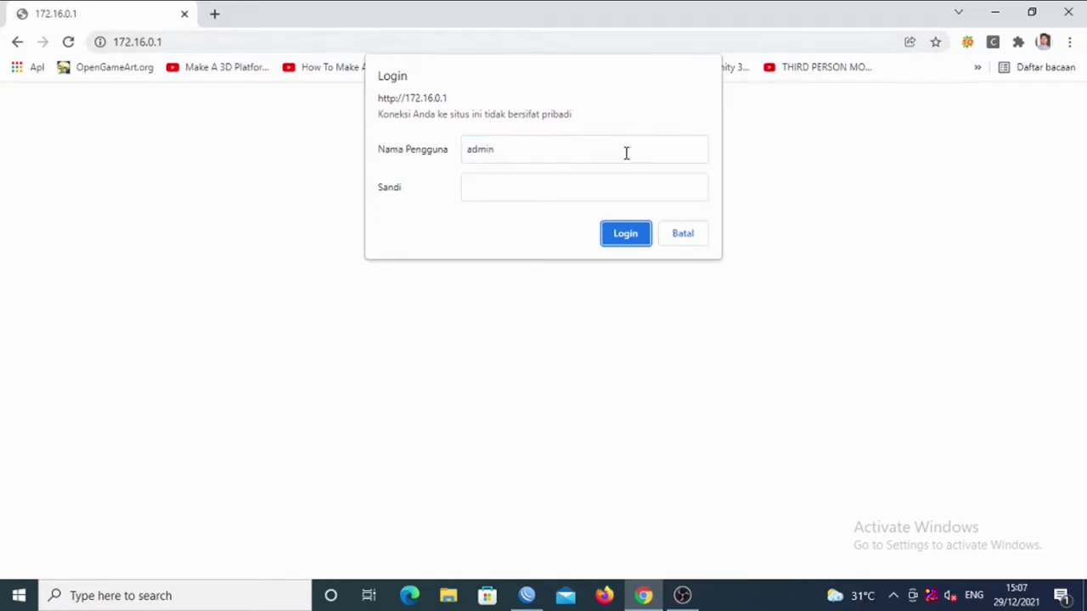
left_click(500, 188)
type("admin")
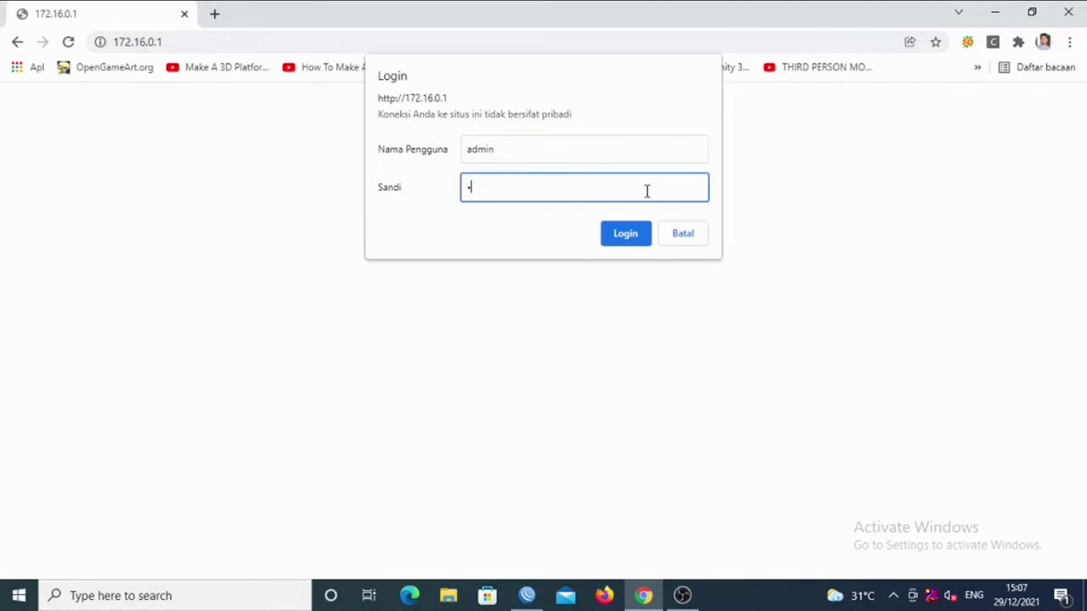
key("Return")
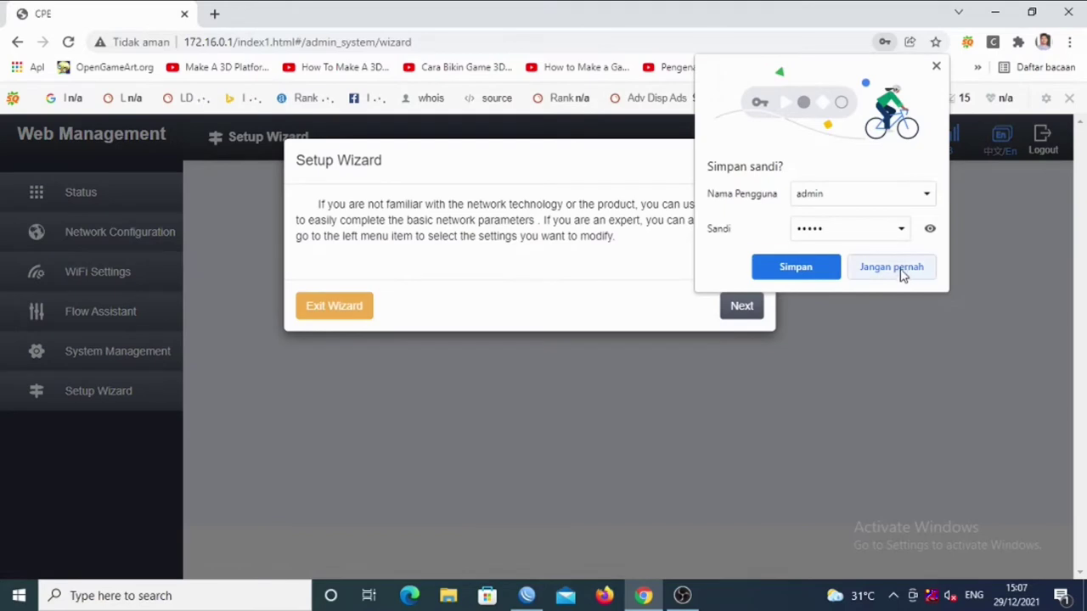
Decline saving the login password, start the wizard and compare Router, AP and 4G modes.
left_click(900, 268)
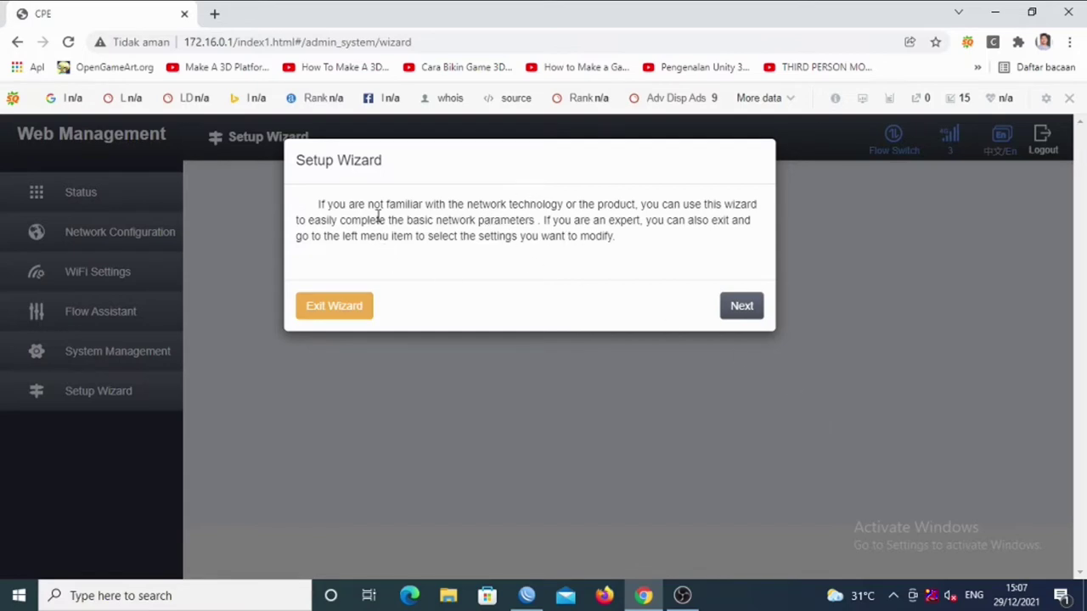
left_click(745, 314)
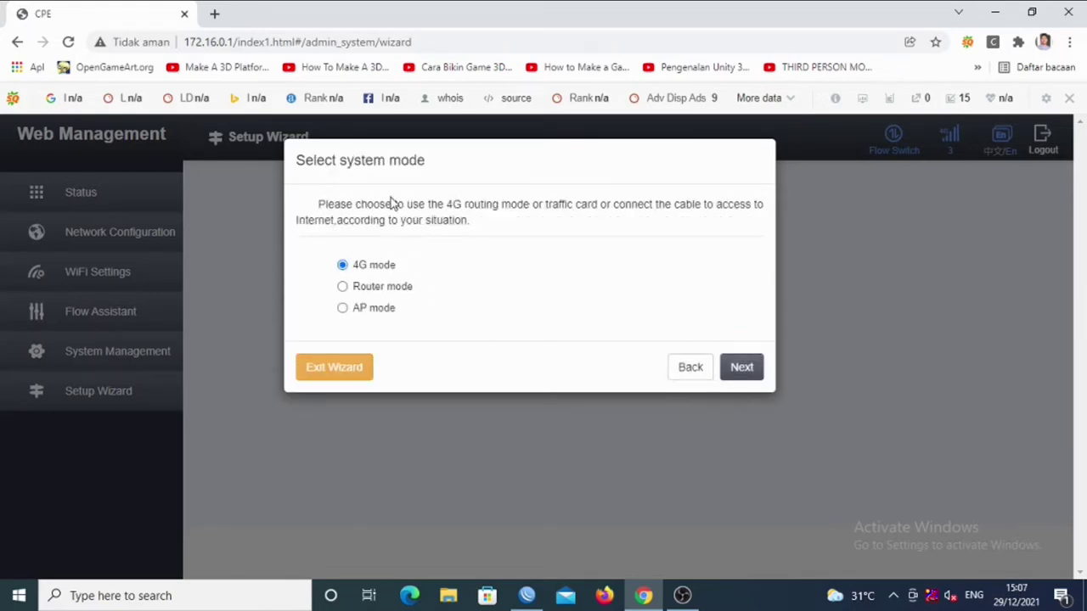
left_click(388, 290)
left_click(379, 314)
left_click(395, 291)
left_click(383, 266)
left_click(402, 289)
left_click(378, 267)
left_click(392, 290)
left_click(747, 369)
Compare the PPPoE, Static IP and Automatic acquisition connection methods, then go back to system mode.
left_click(402, 272)
left_click(375, 294)
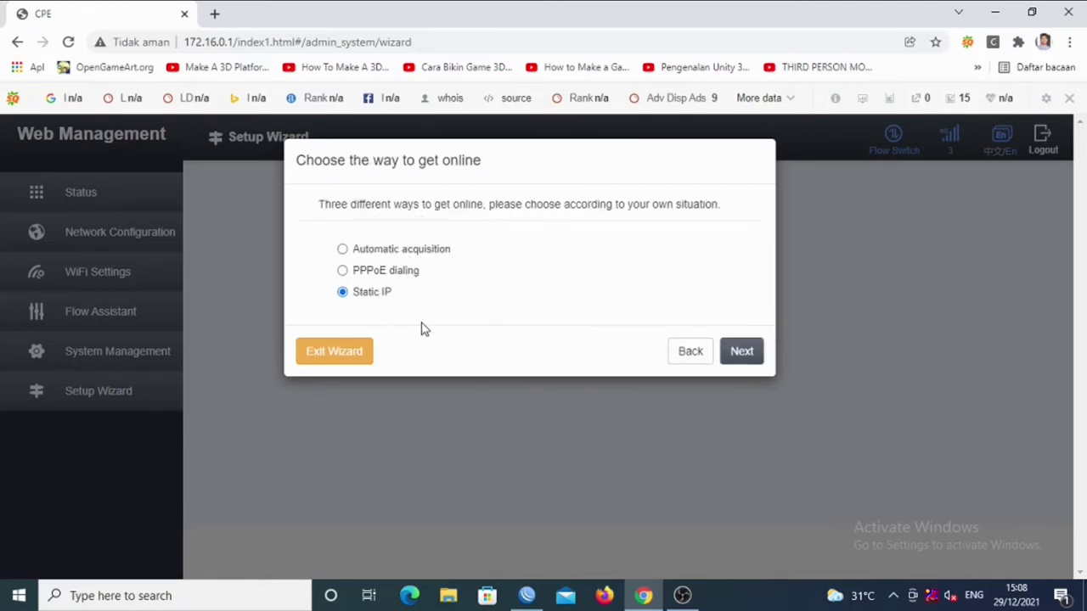
left_click(410, 270)
left_click(416, 251)
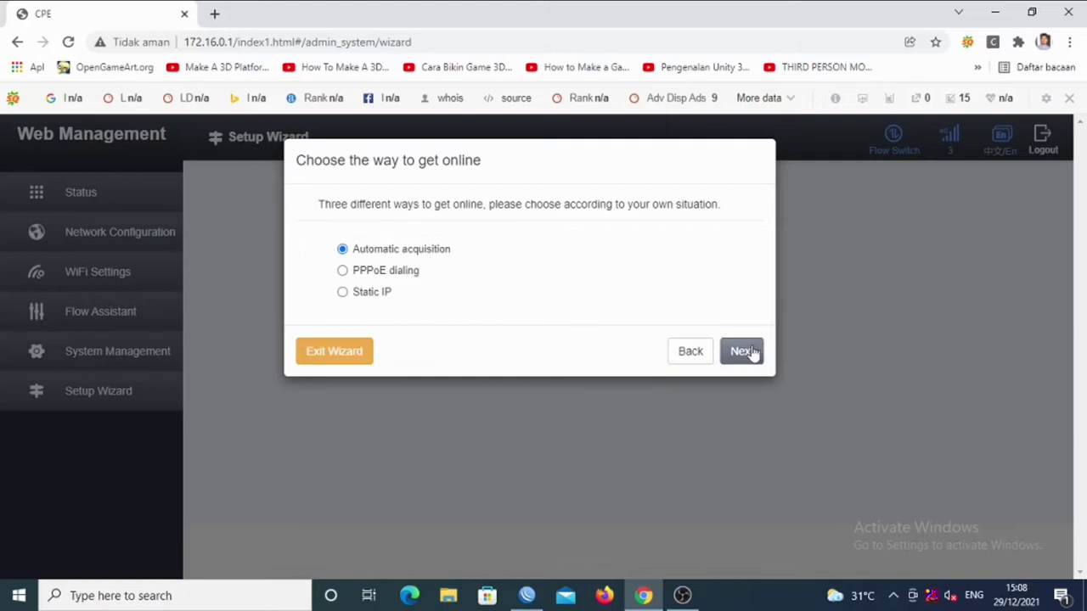
left_click(411, 274)
left_click(371, 295)
left_click(691, 352)
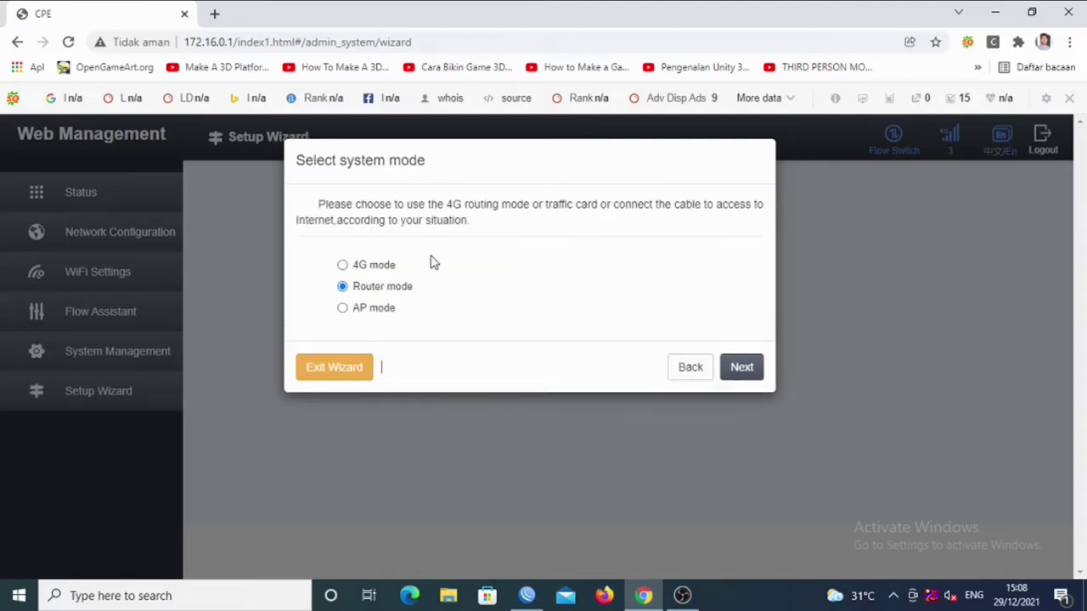
Check AP mode's connection options, then settle on 4G mode and continue to WiFi settings.
left_click(377, 266)
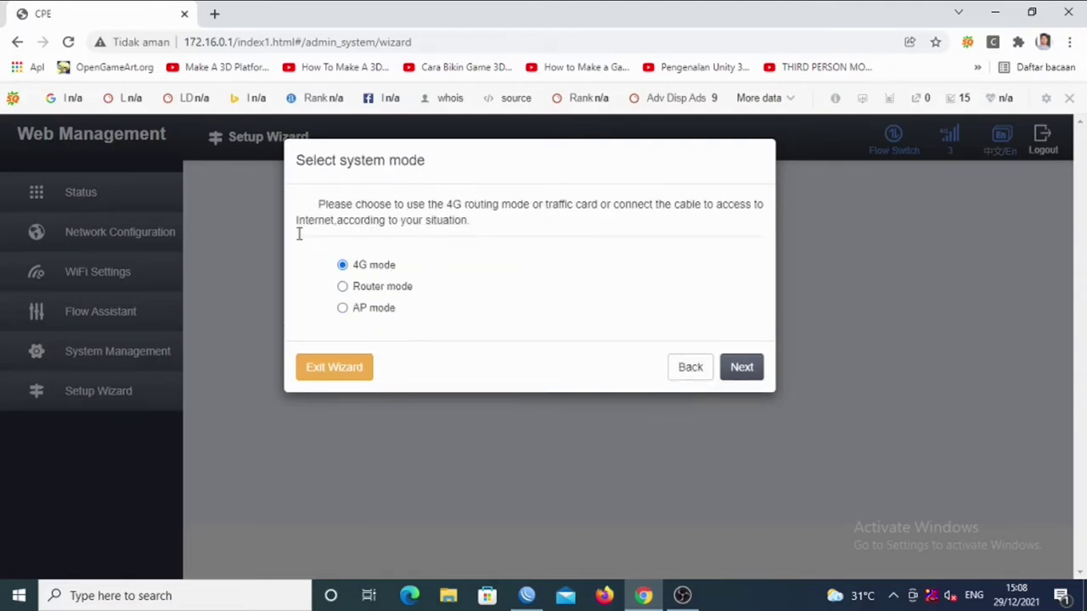
left_click(390, 309)
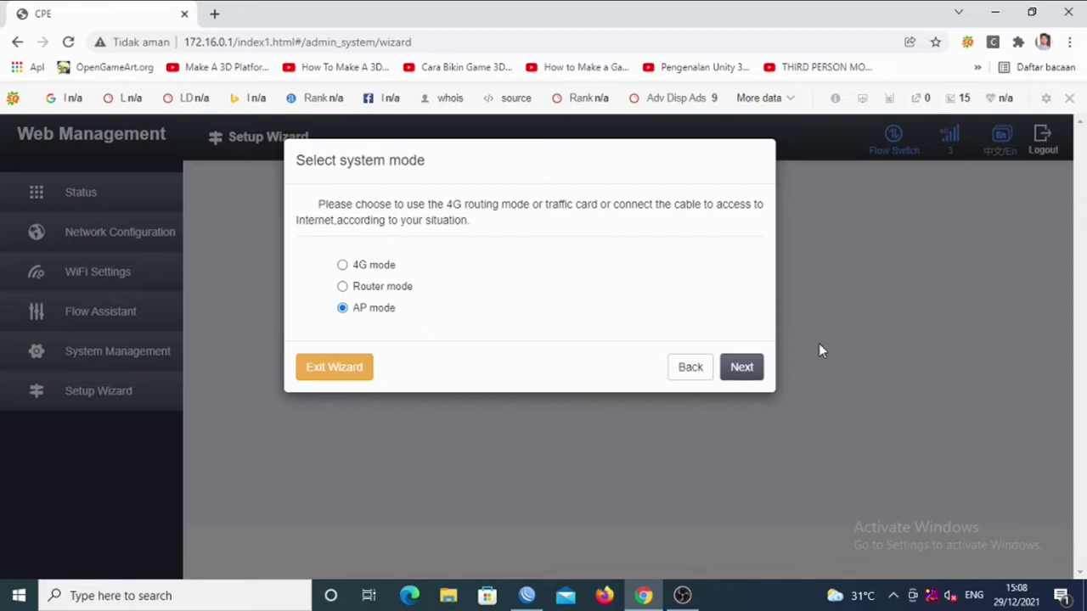
left_click(742, 366)
left_click(386, 272)
left_click(426, 251)
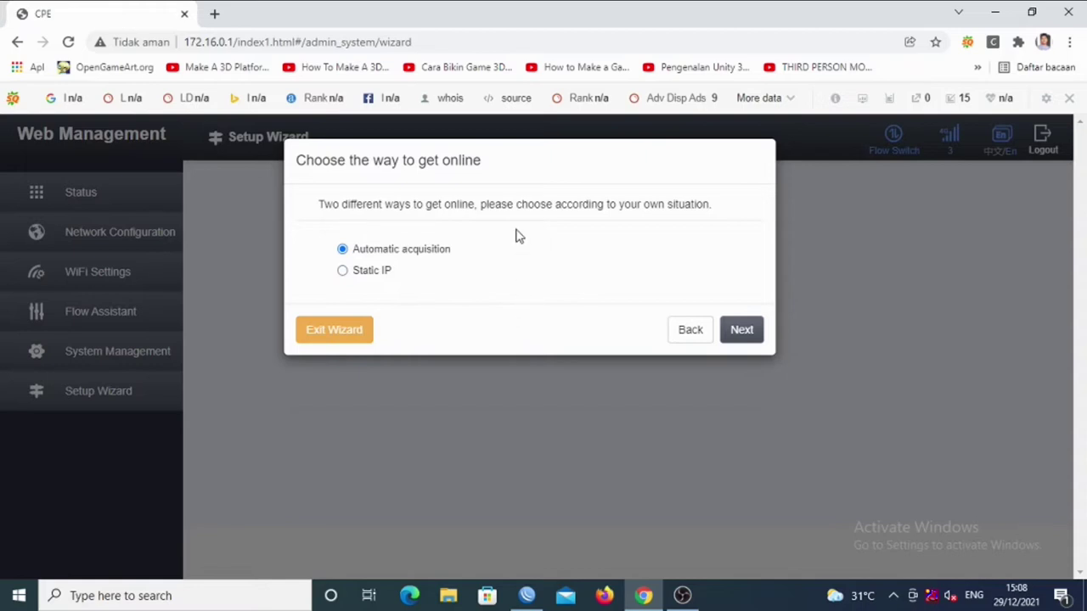
left_click(689, 331)
left_click(362, 265)
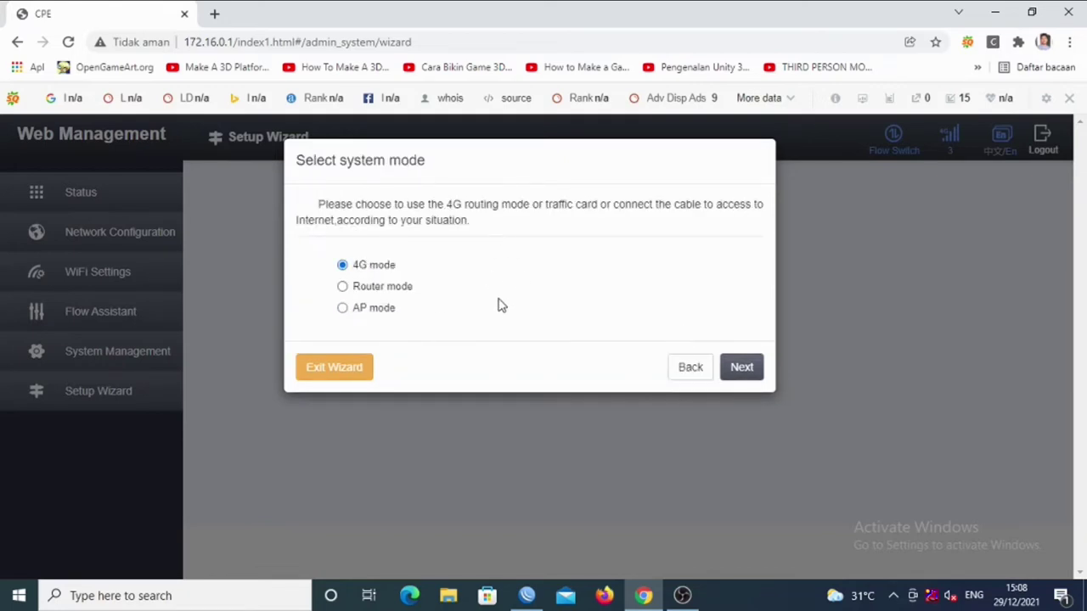
left_click(757, 375)
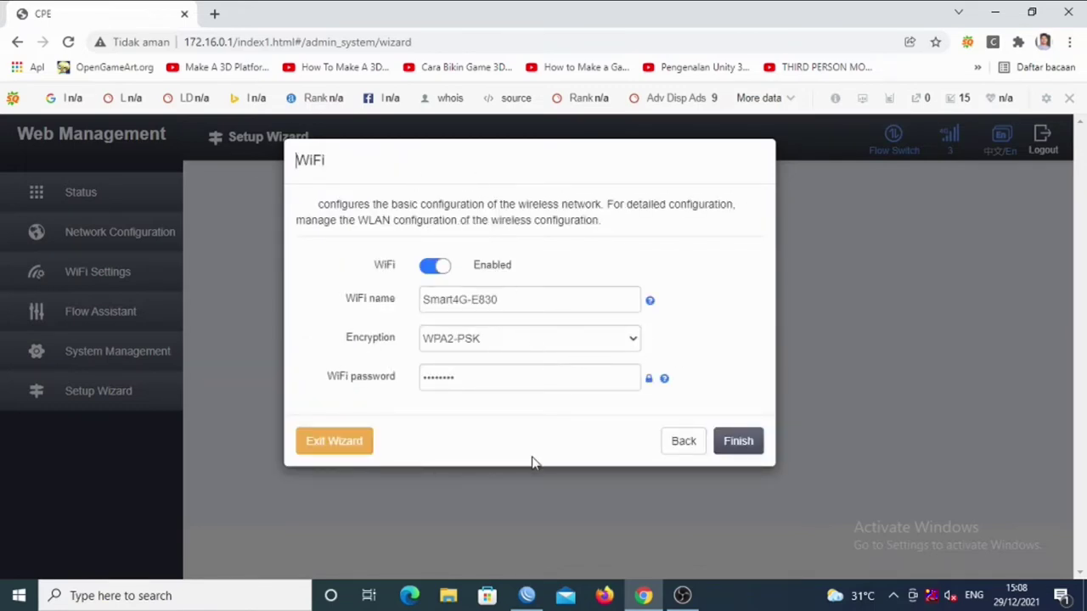
Rename the WiFi network from Smart4G-E830 to my-wifi.
left_click(529, 302)
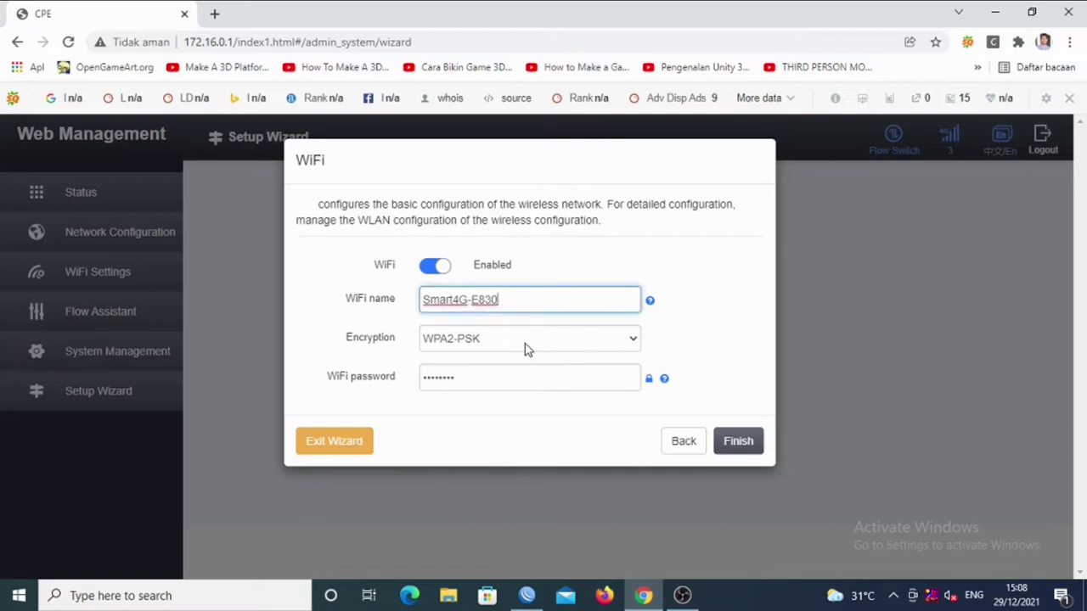
left_click(577, 380)
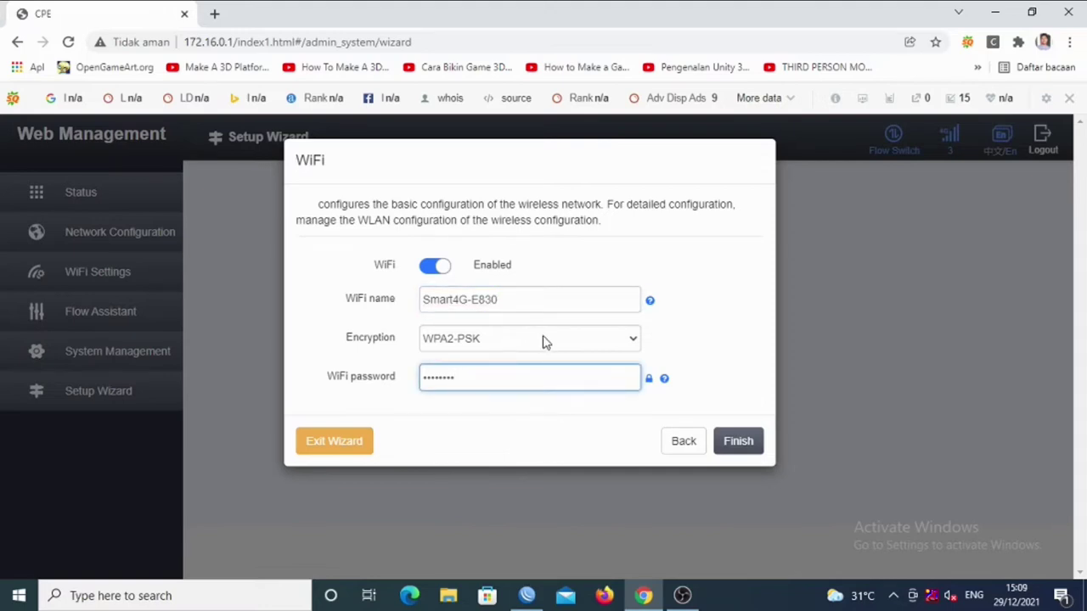
double_click(518, 304)
key("ctrl+a")
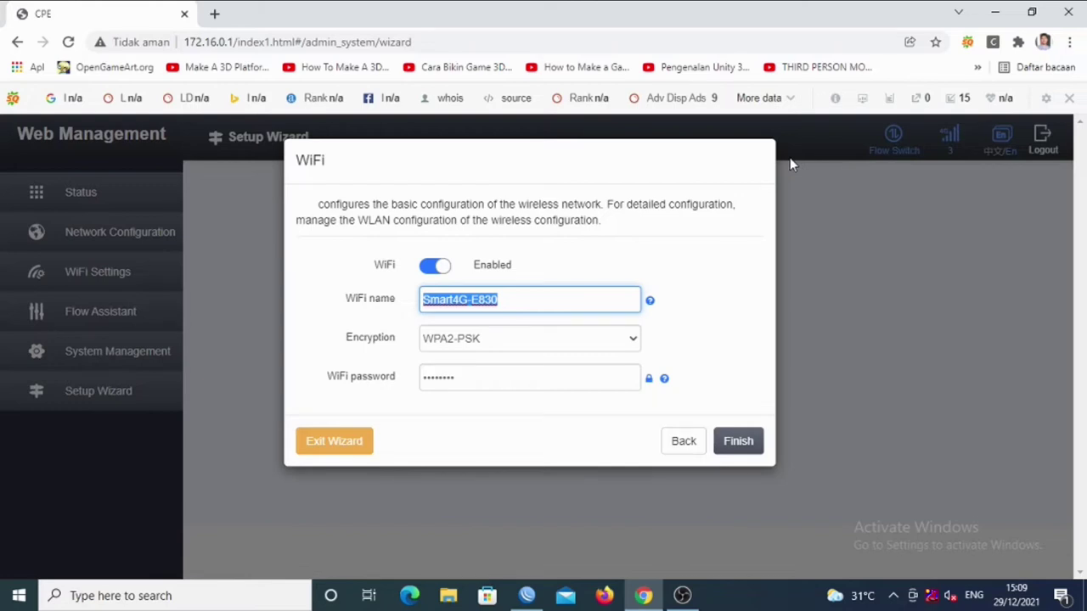
type("my")
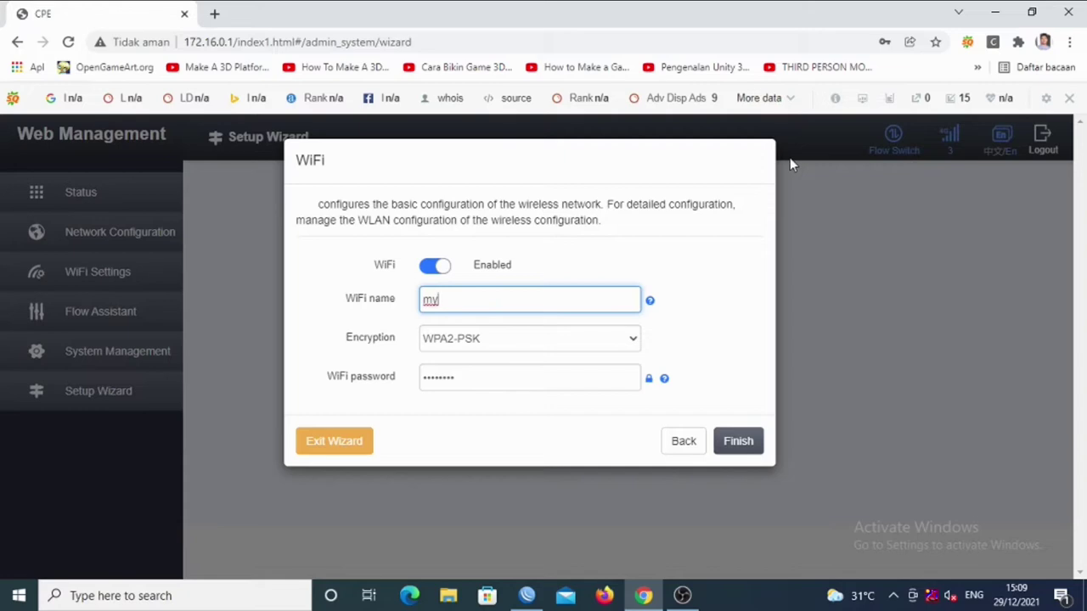
type("-wifi")
Replace the WiFi password with a new one and finish the wizard.
left_click(502, 376)
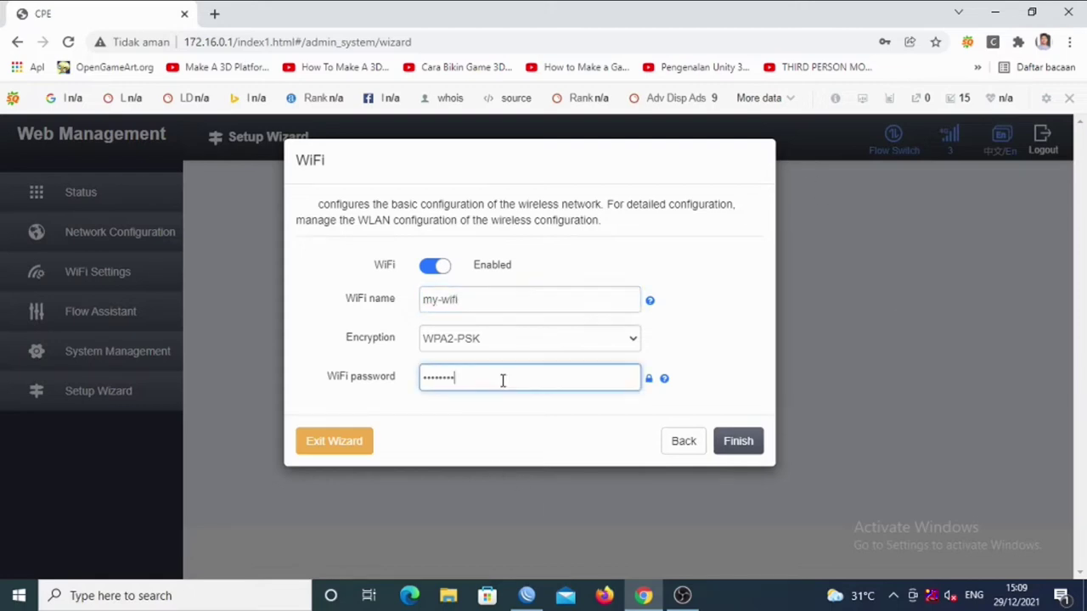
double_click(534, 381)
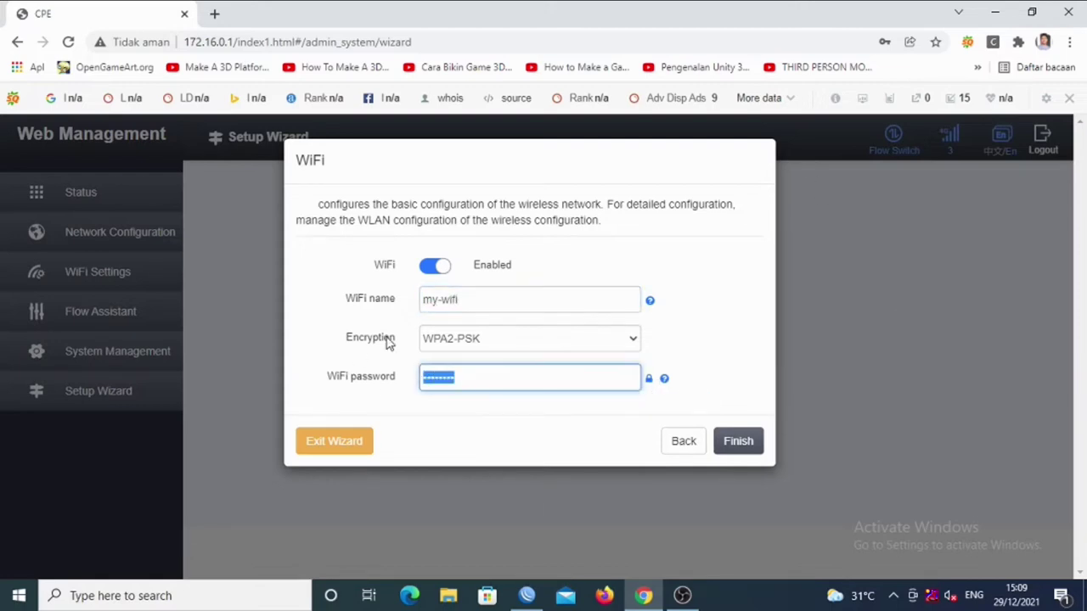
type("********")
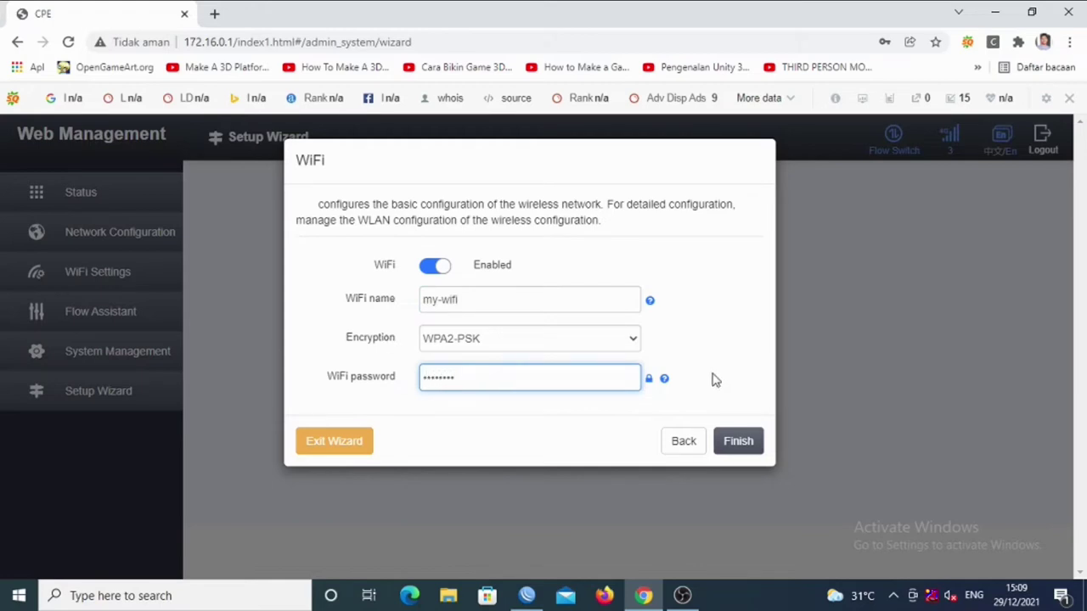
left_click(737, 441)
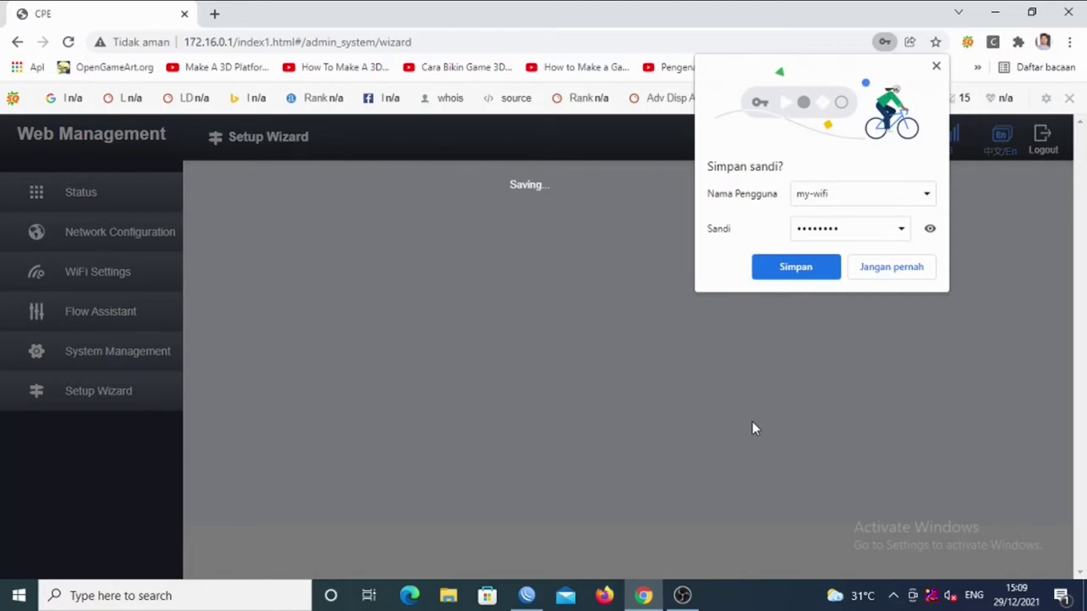
Decline Chrome's offer to save the WiFi password while the router saves settings.
left_click(906, 270)
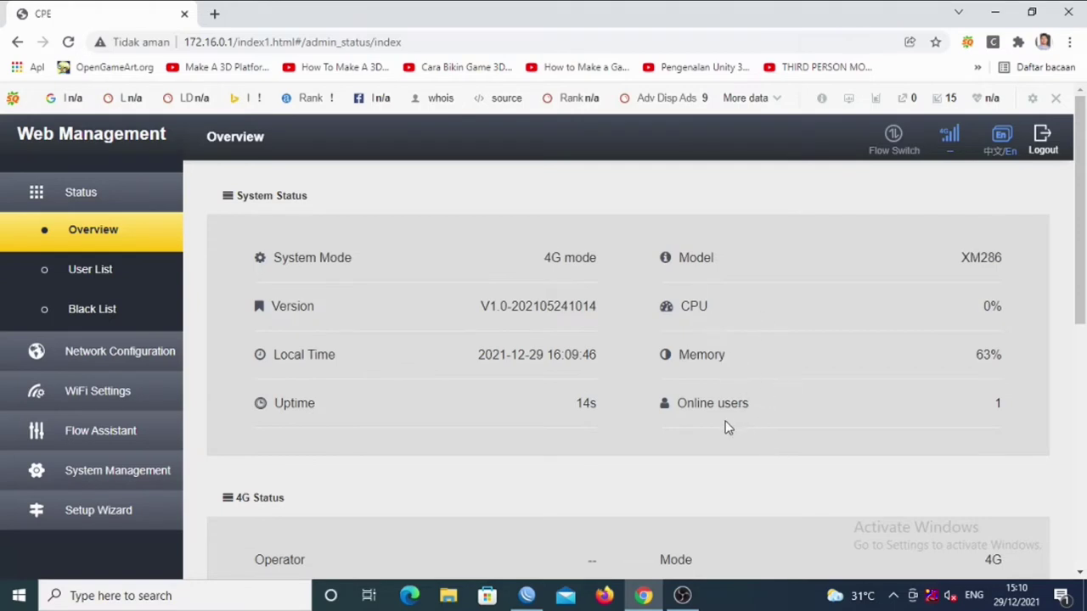
Scroll through the Status Overview, check the User List and empty Black List, then open Network Configuration.
scroll(1074, 374, "down", 3)
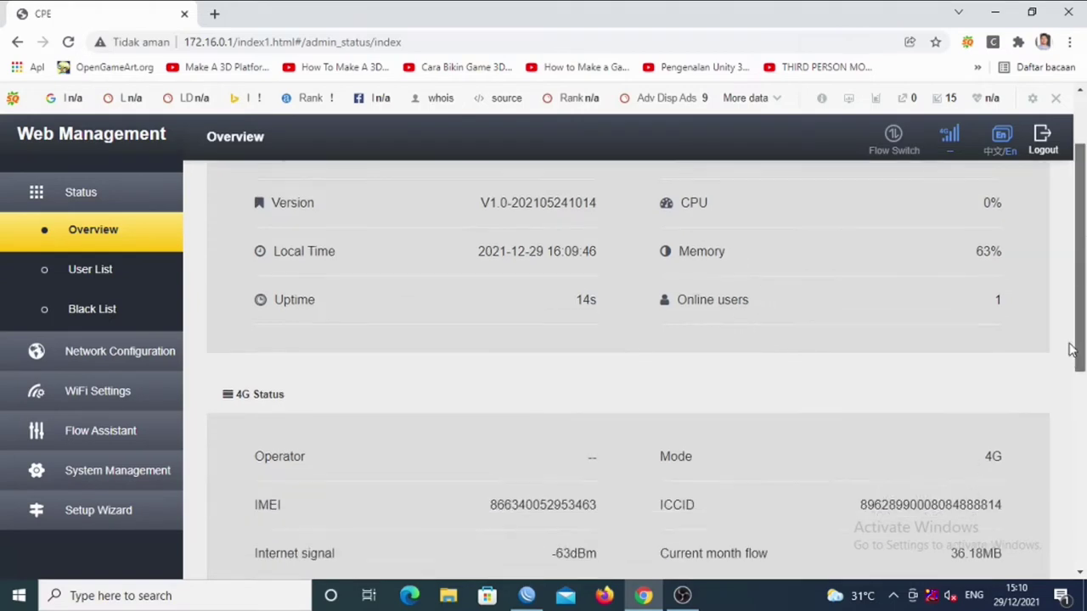
left_click_drag(1071, 396, 1071, 408)
left_click_drag(1069, 416, 1071, 546)
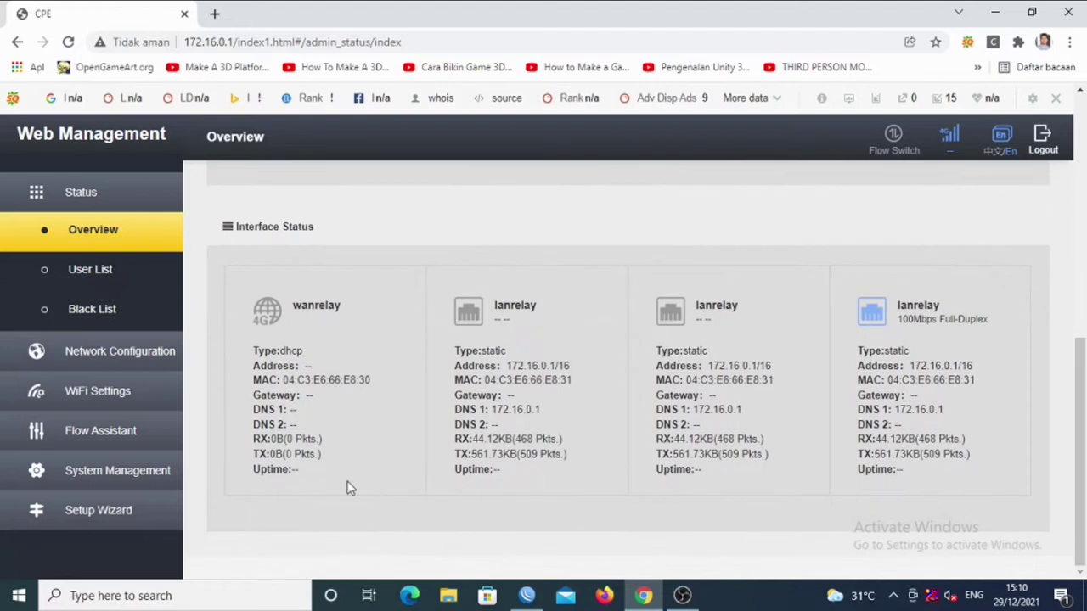
left_click(100, 270)
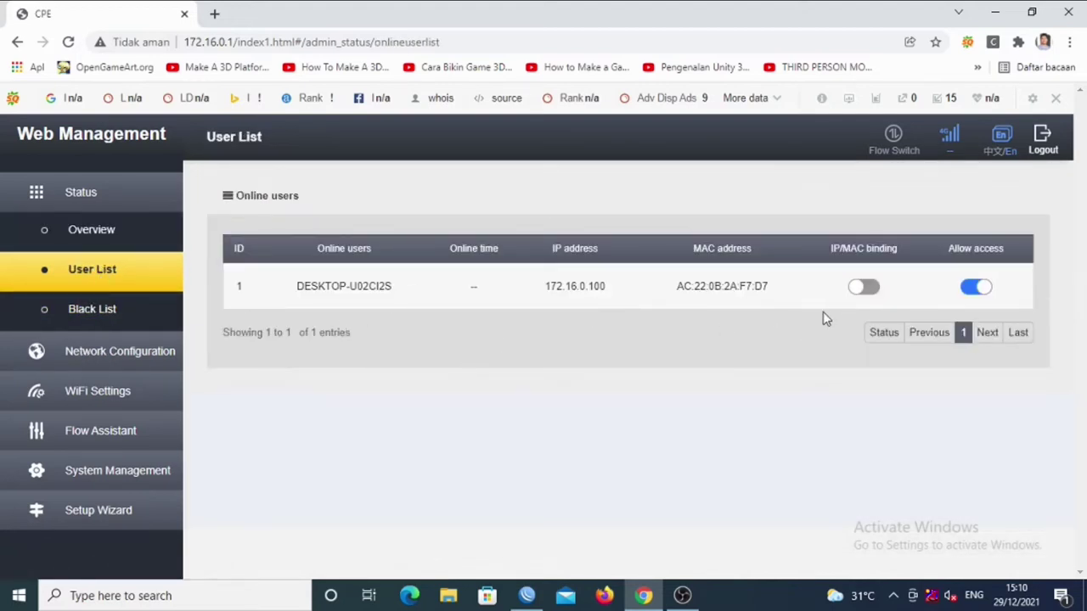
left_click(74, 309)
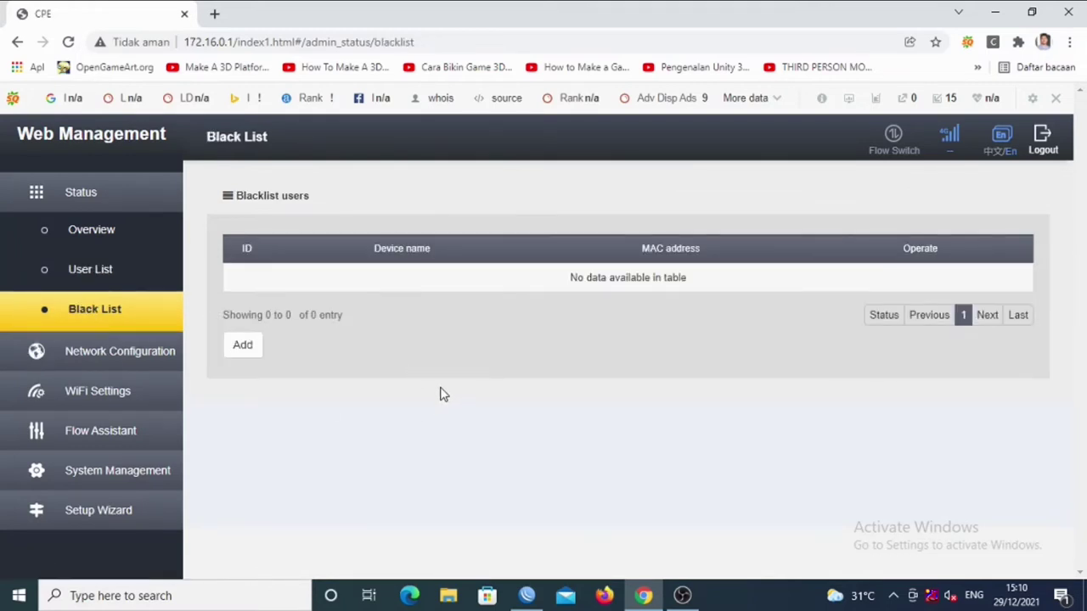
left_click(120, 354)
left_click(127, 269)
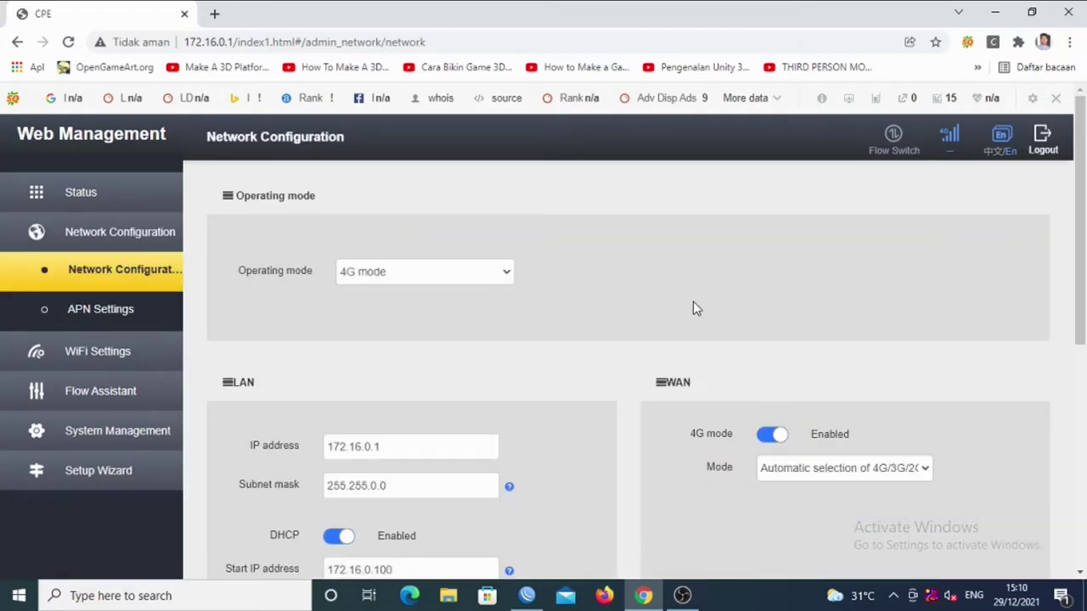
Switch to Router mode and try the PPPoE, Static IP and Automatic acquisition WAN types.
left_click(499, 274)
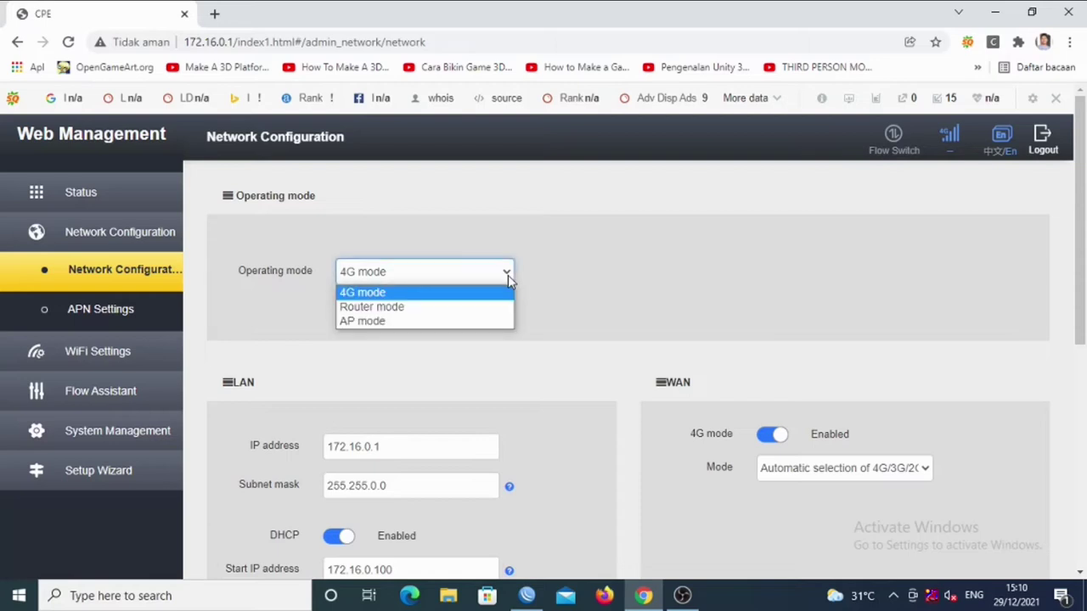
left_click(397, 309)
left_click_drag(1068, 276, 1048, 331)
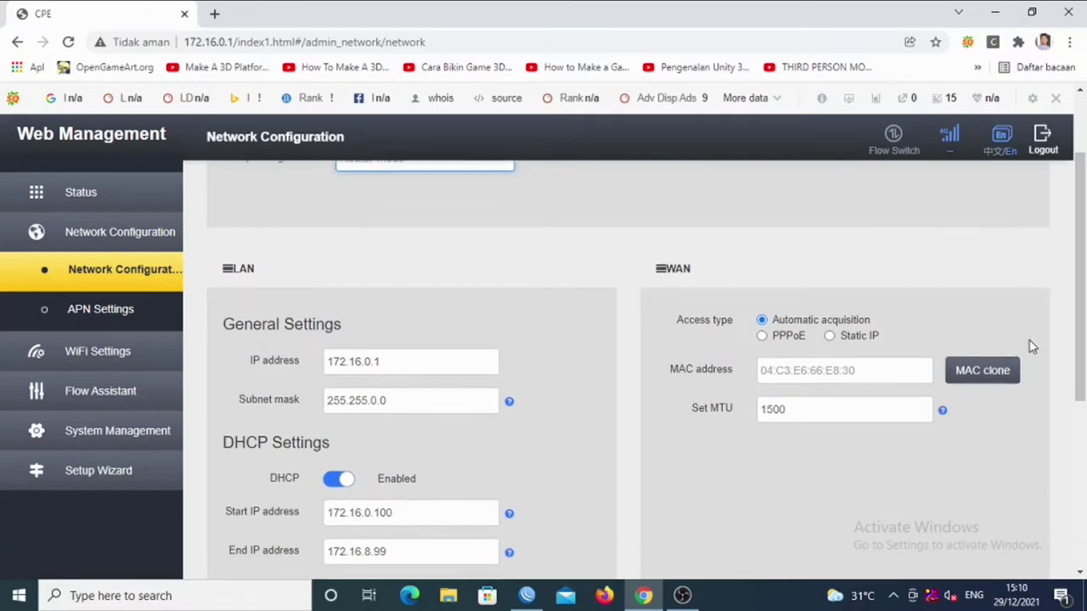
left_click(764, 340)
left_click(829, 335)
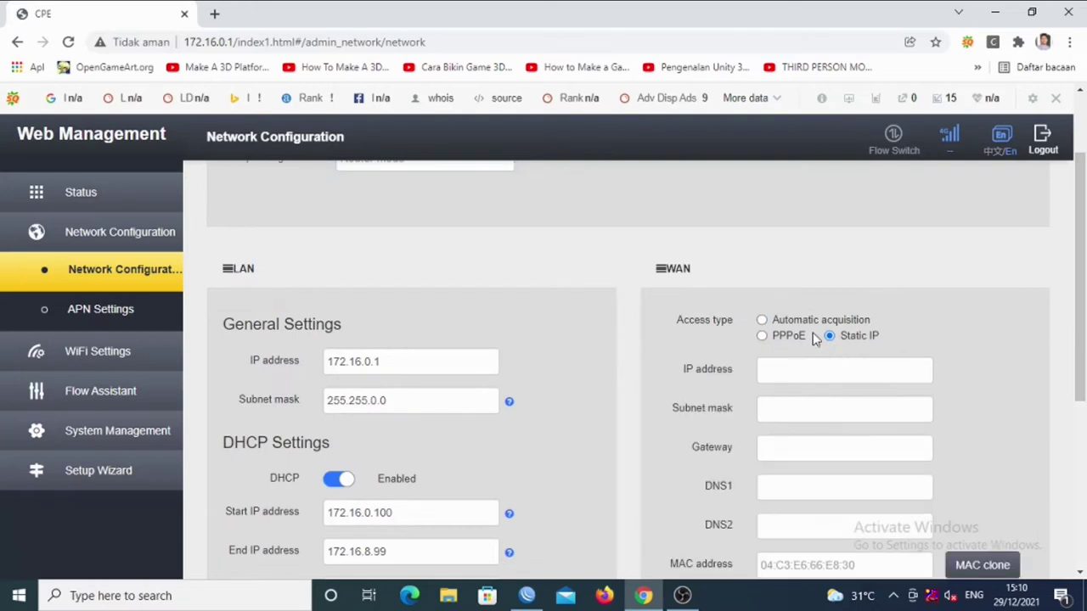
left_click(761, 319)
mouse_move(1076, 256)
left_mouse_down()
mouse_move(1065, 440)
mouse_move(1076, 229)
mouse_move(1080, 265)
left_mouse_up()
scroll(1080, 265, "down", 1)
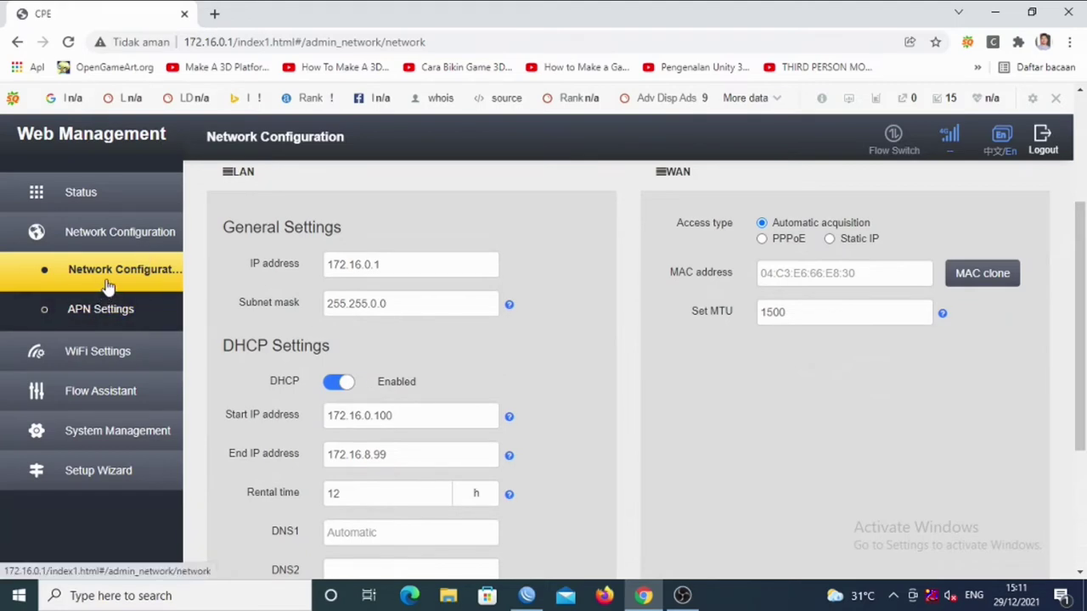
scroll(1080, 302, "up", 3)
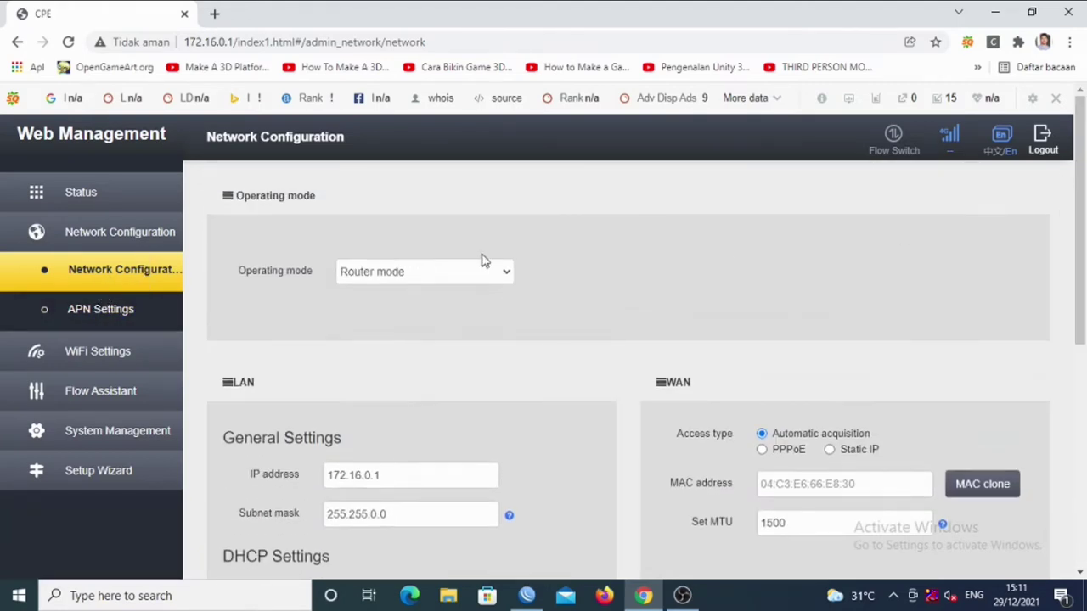
Set the operating mode to AP mode and review the BR-LAN settings.
left_click(507, 275)
left_click(439, 323)
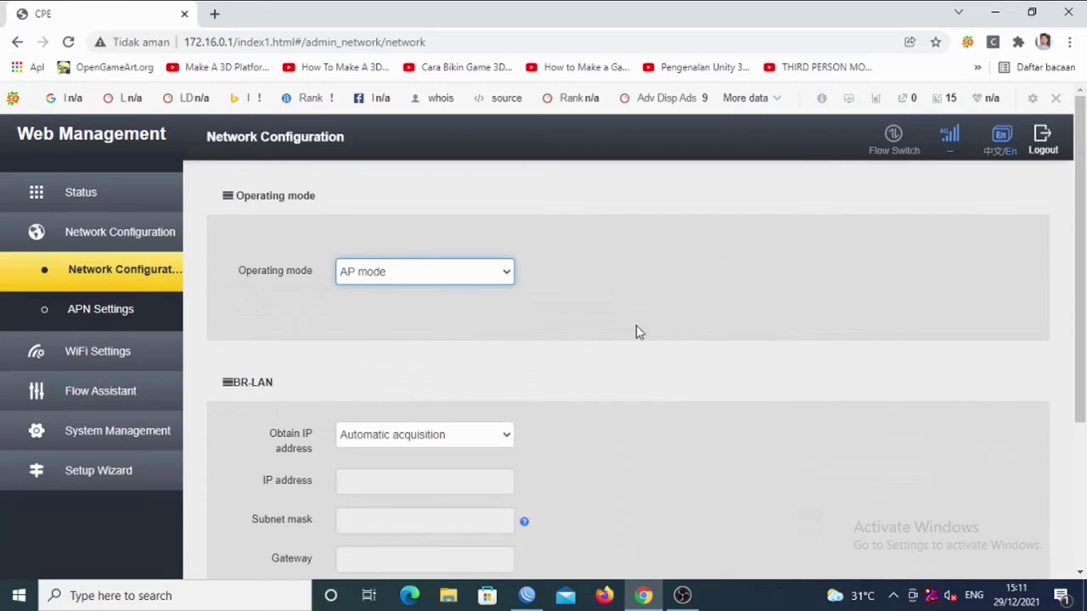
left_click_drag(1083, 278, 1081, 381)
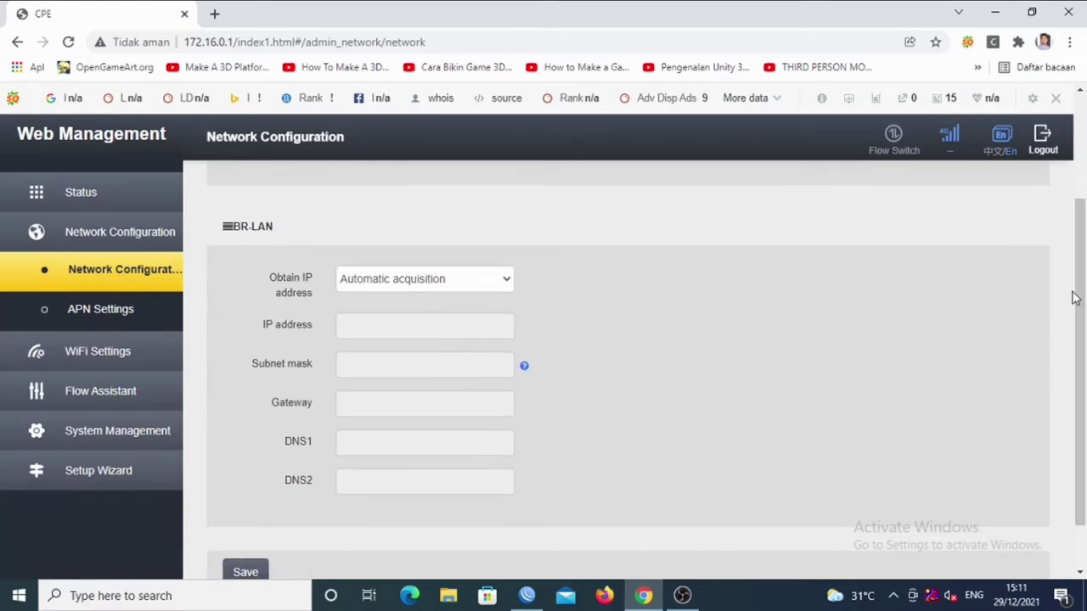
left_click_drag(1081, 327, 1081, 339)
scroll(1080, 339, "up", 3)
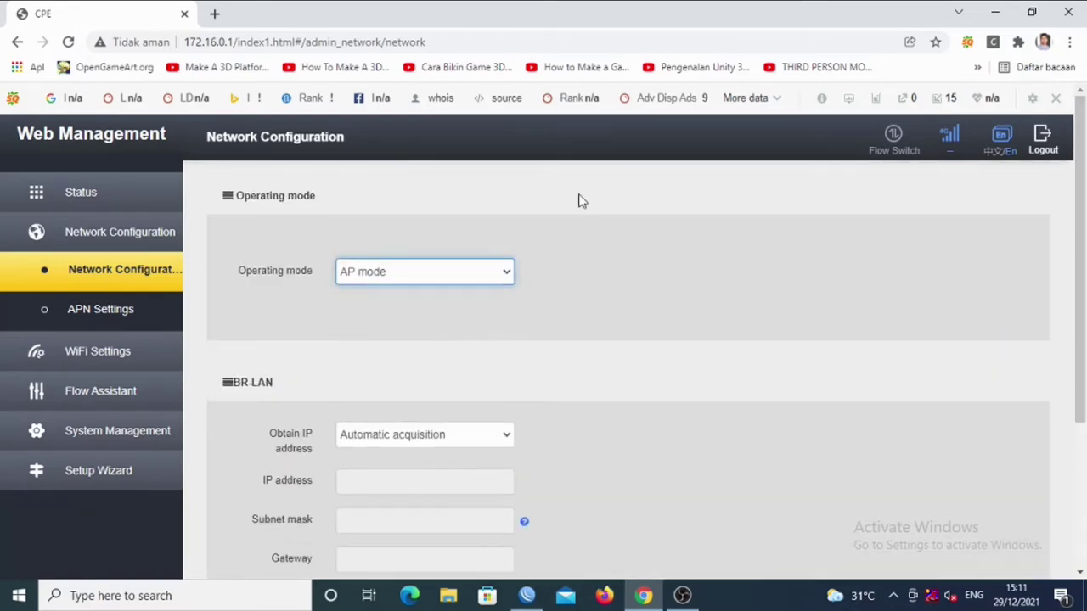
left_click(100, 358)
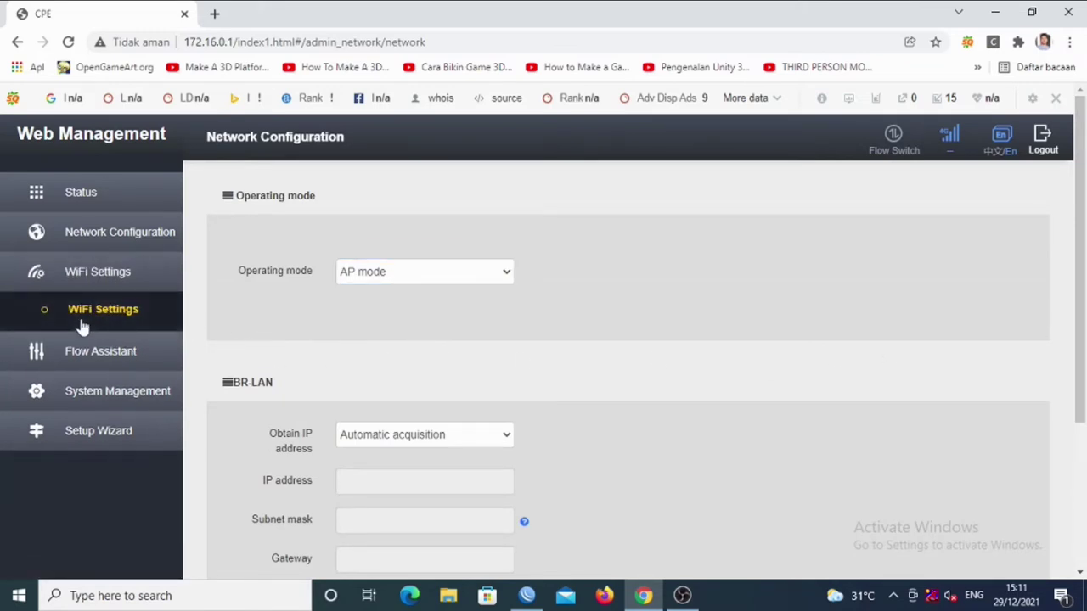
Review the my-wifi network's WPA2-PSK encryption and WPS options on the WiFi Settings page.
left_click(80, 315)
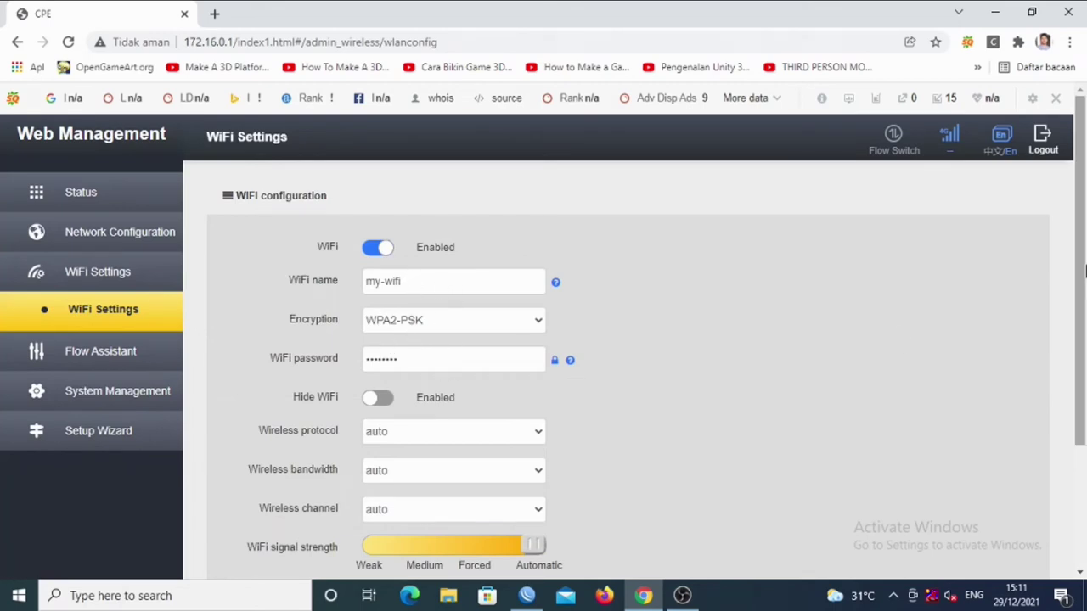
scroll(1068, 324, "down", 1)
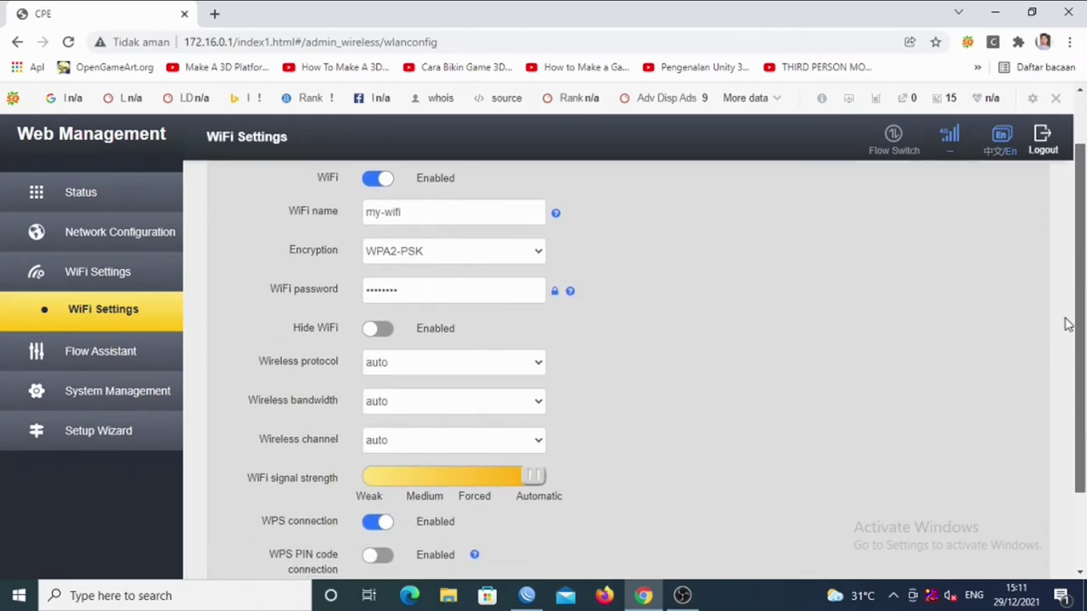
scroll(1068, 325, "down", 1)
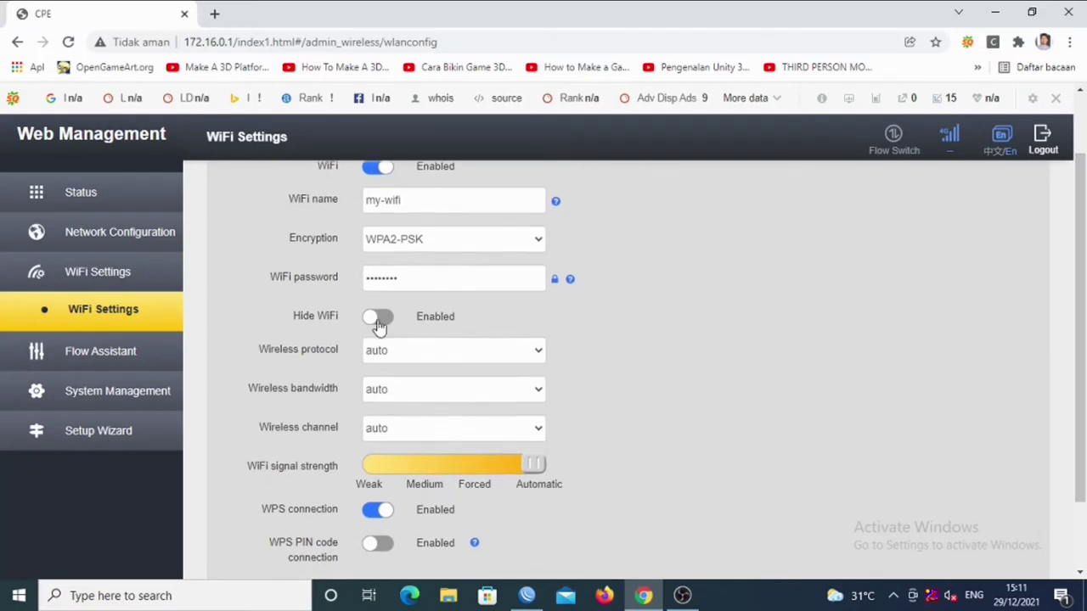
left_click_drag(1082, 311, 1083, 231)
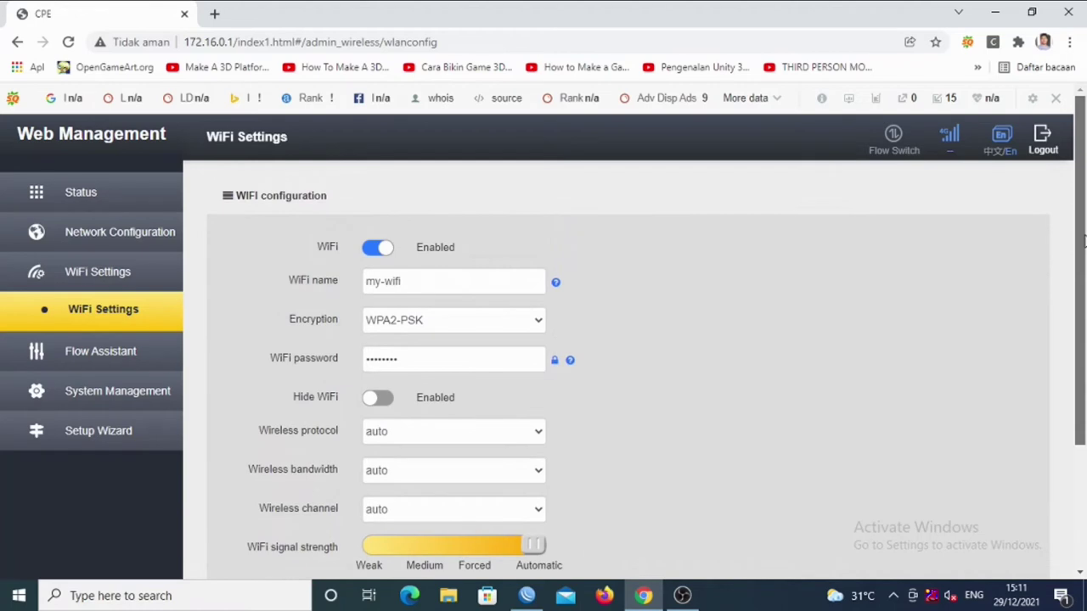
left_click(113, 356)
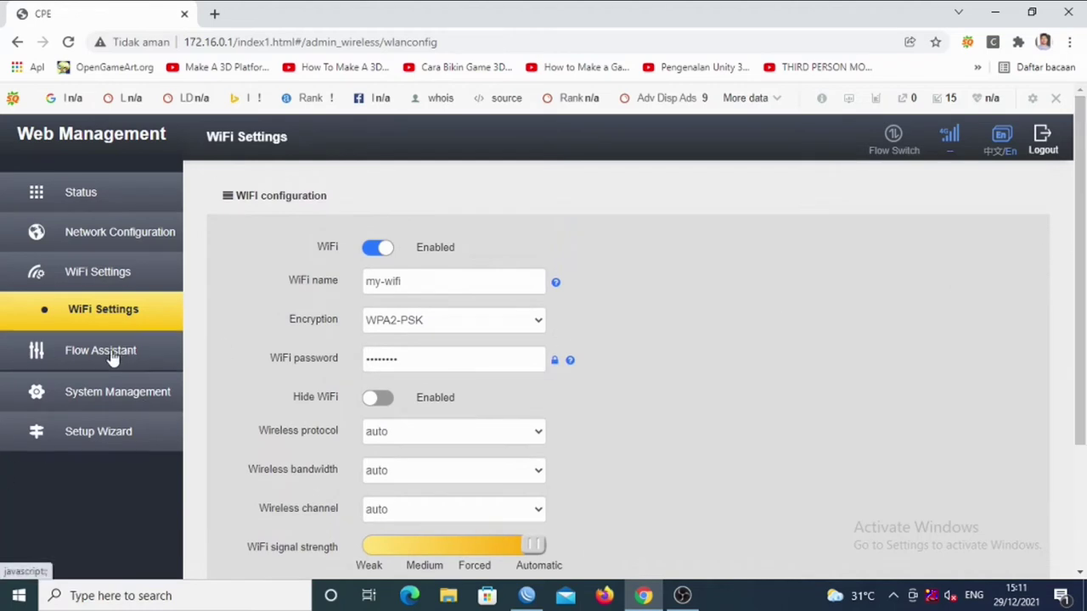
left_click(124, 360)
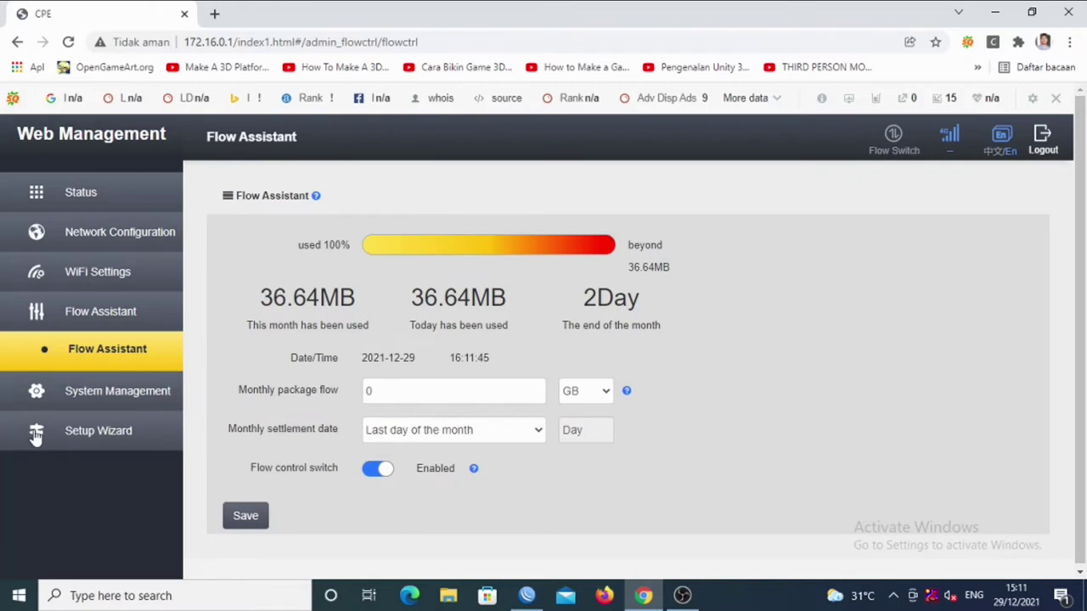
Open the Managed Password page under System Management.
left_click(93, 393)
left_click(94, 397)
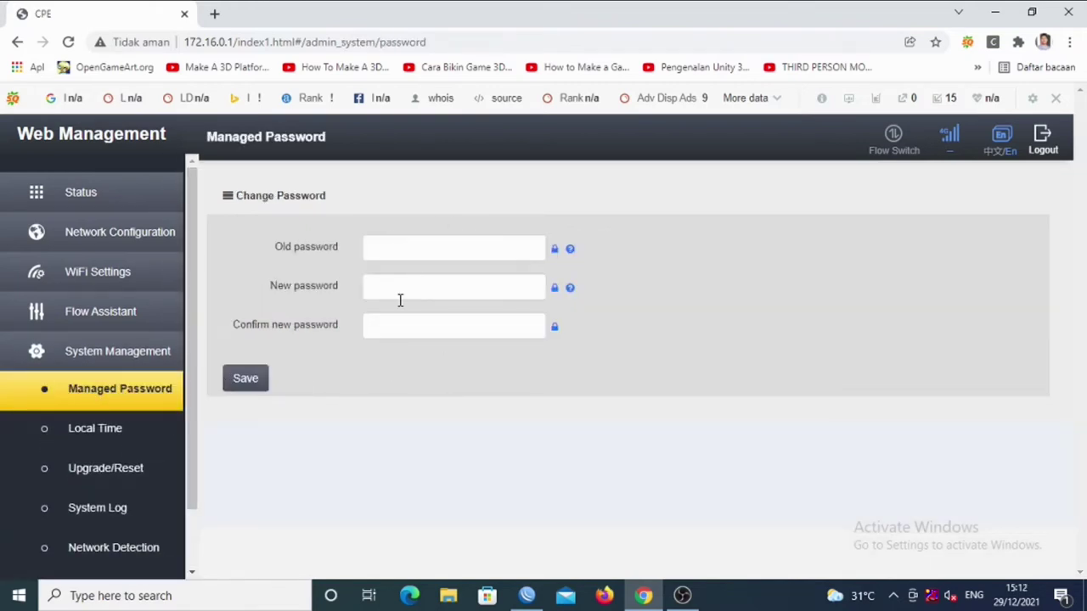
Set Local Time's time zone to (GMT+07:00) Bangkok, Jakarta and save it.
left_click(109, 436)
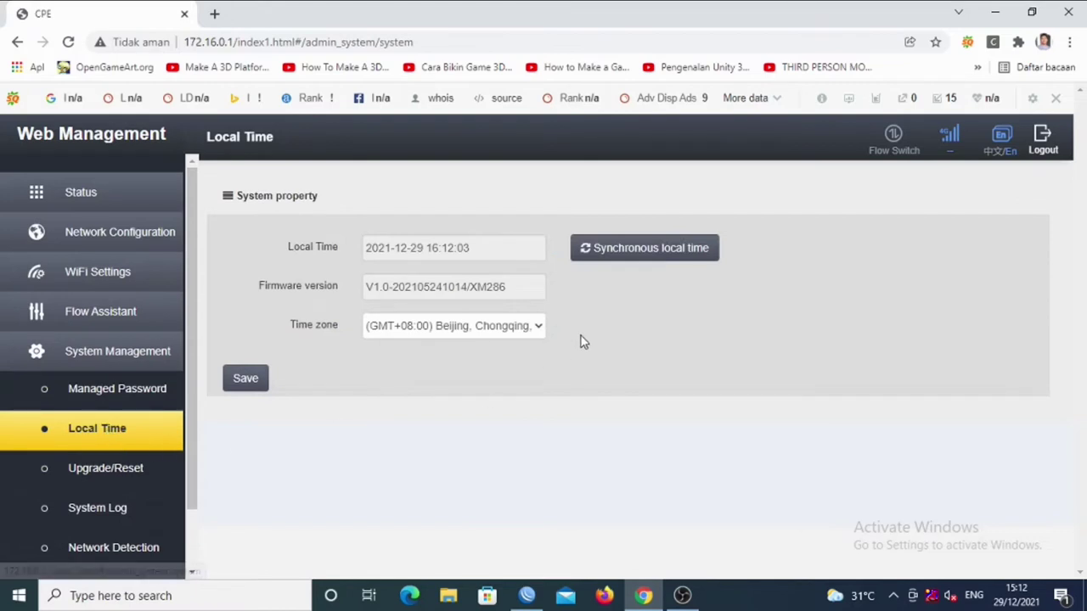
left_click(488, 337)
scroll(516, 297, "down", 2)
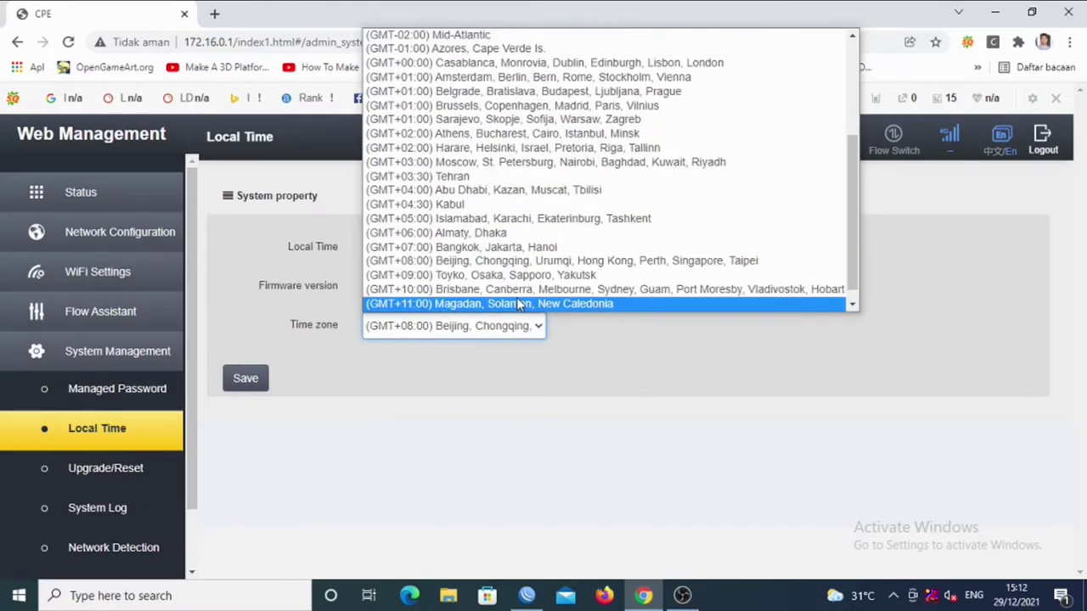
key("Up")
key("Return")
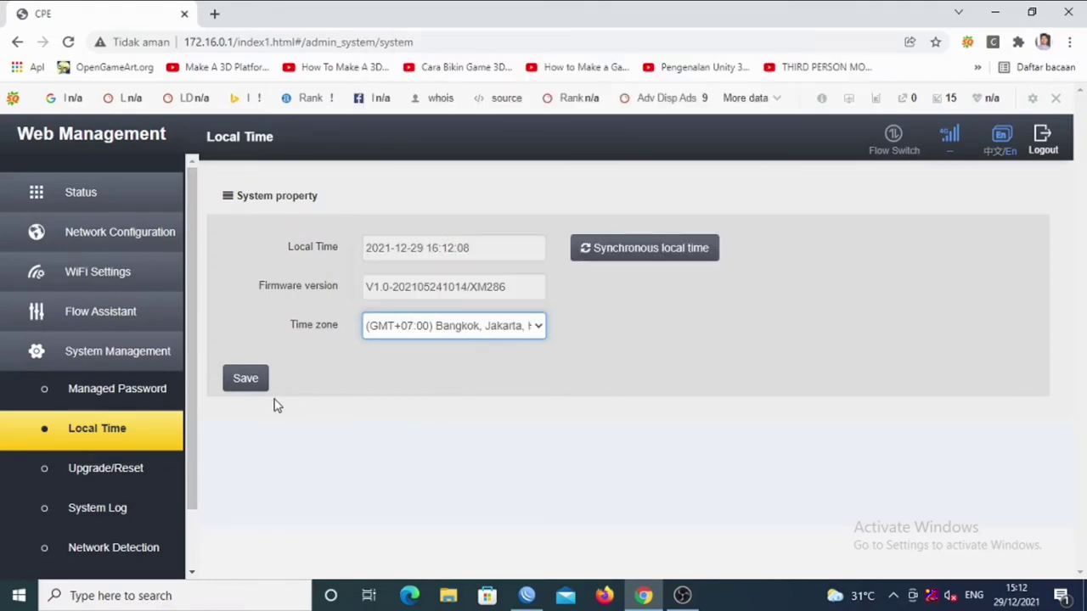
left_click(232, 382)
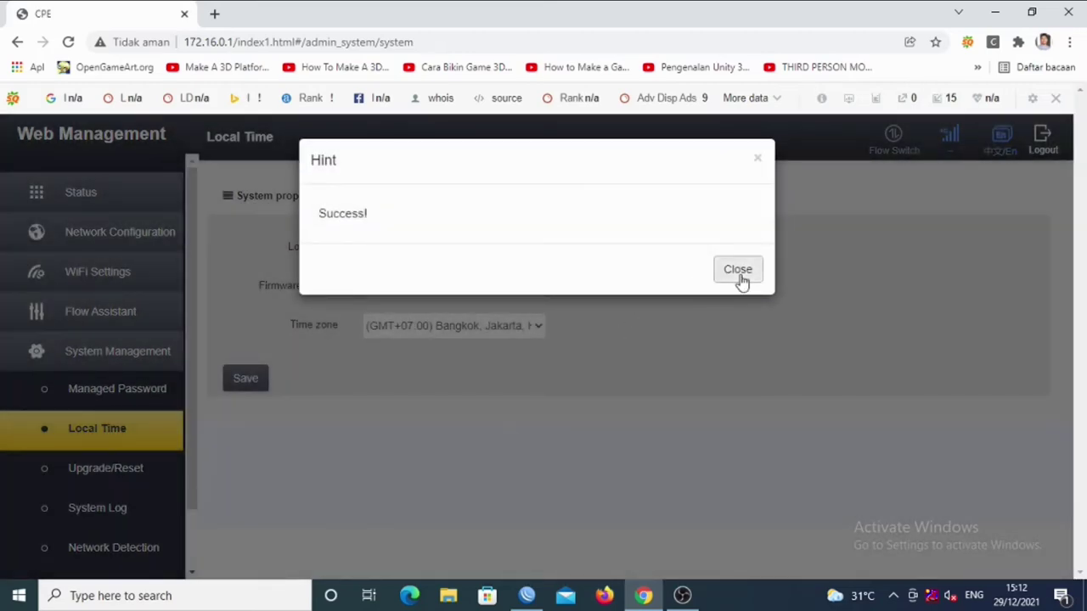
left_click(738, 271)
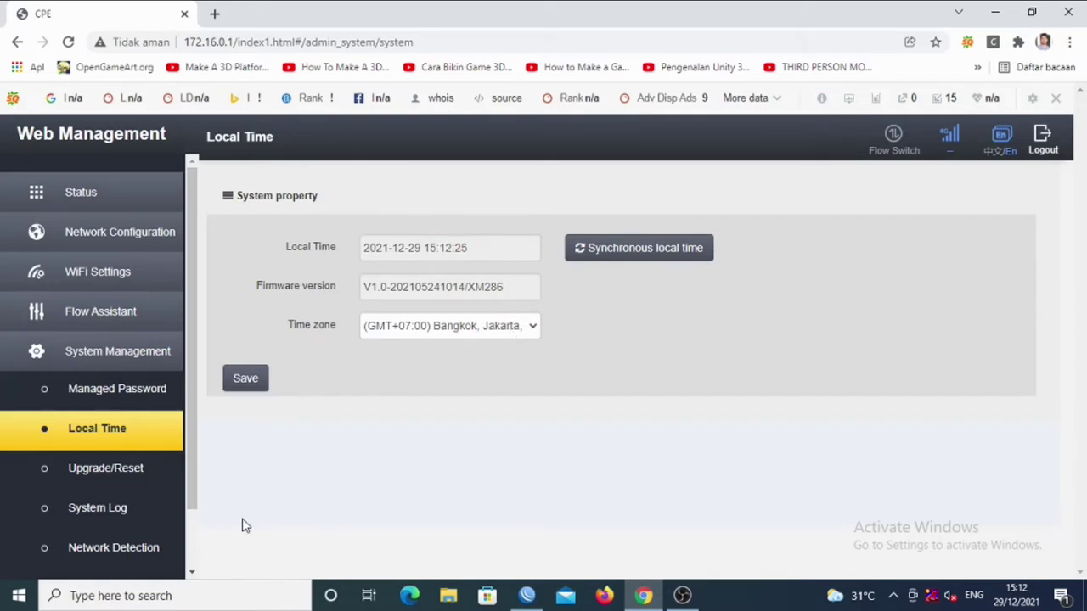
left_click(108, 472)
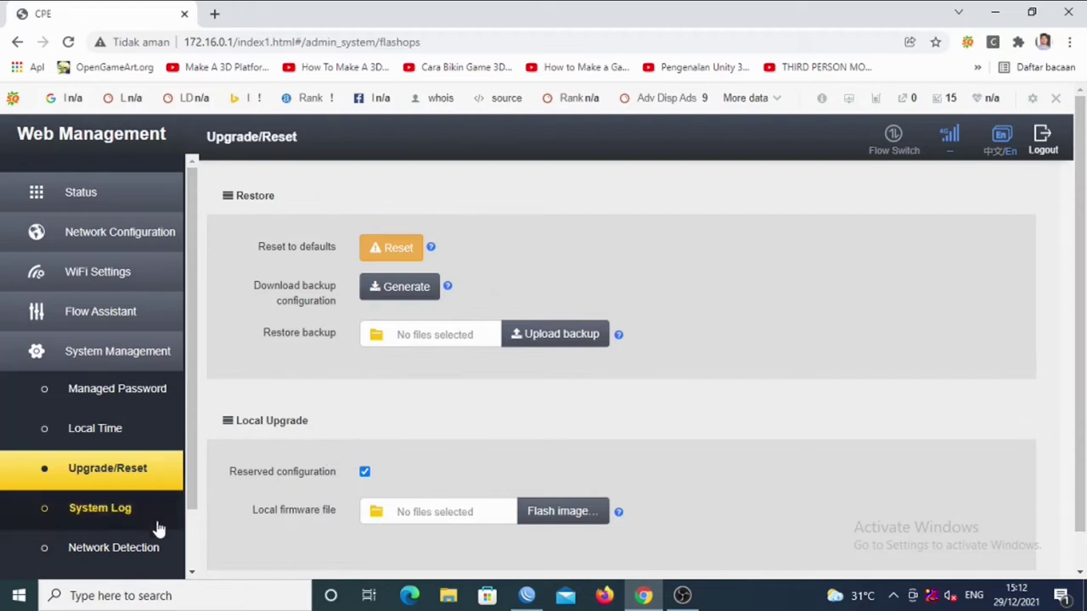
Browse the System Log, Network Detection and Reboot pages, then exit the Setup Wizard to Overview.
left_click(122, 512)
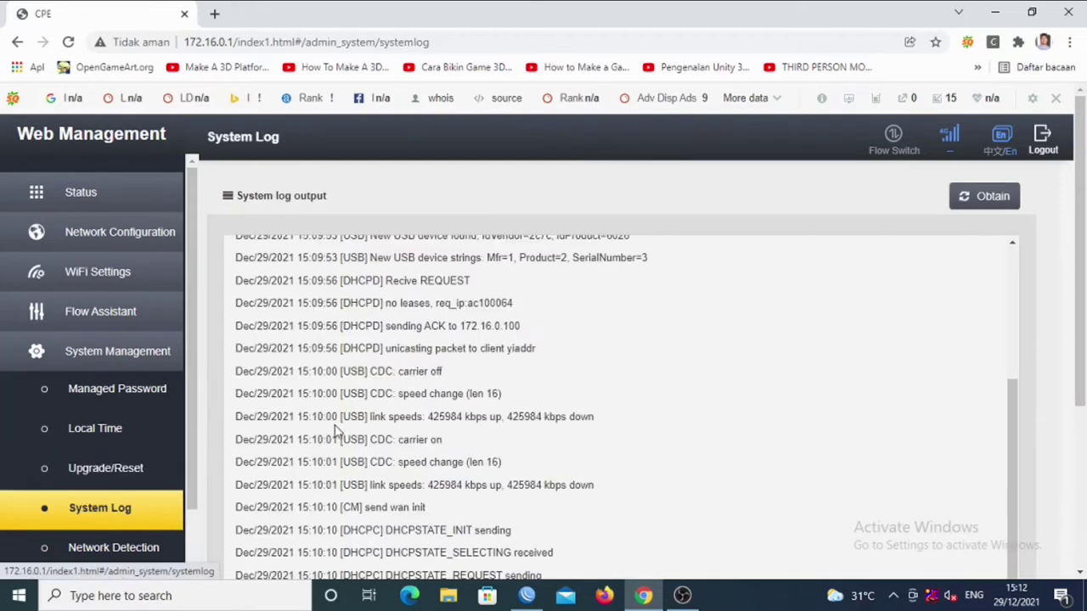
left_click(117, 550)
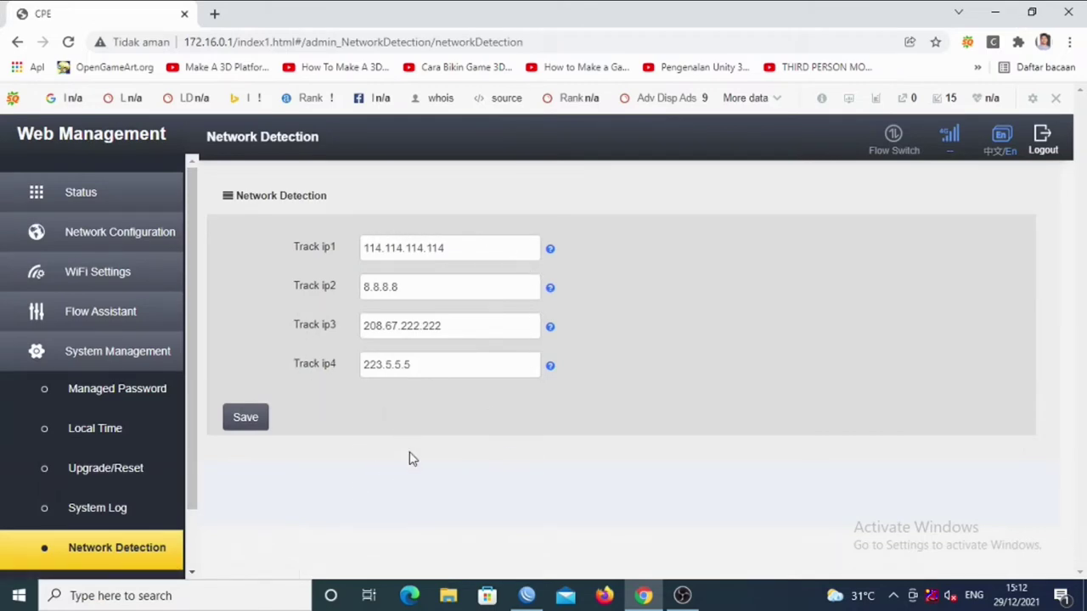
scroll(145, 512, "down", 1)
left_click(140, 516)
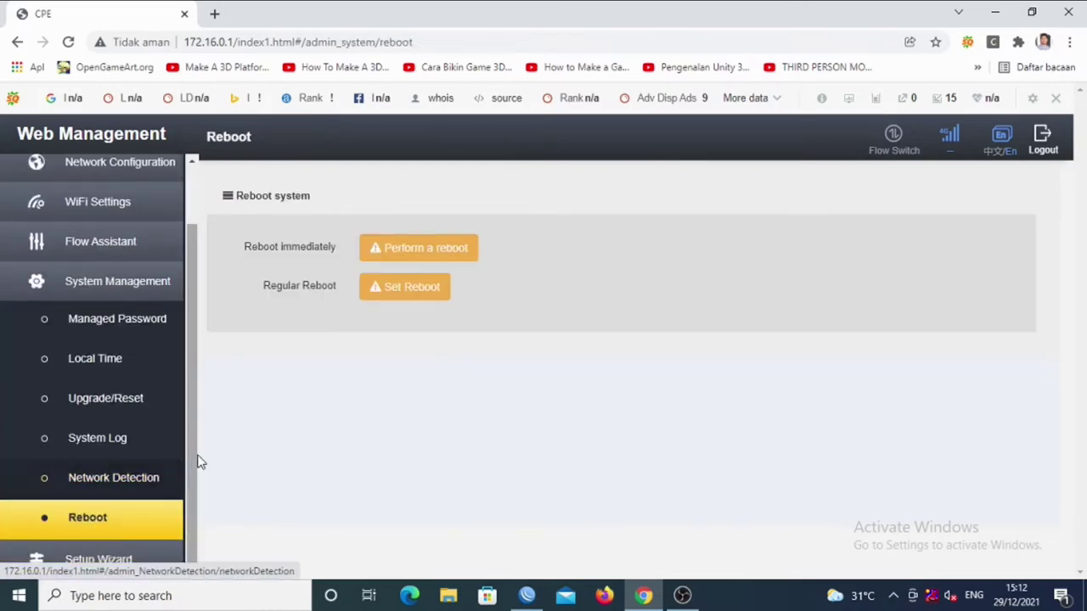
left_click(75, 560)
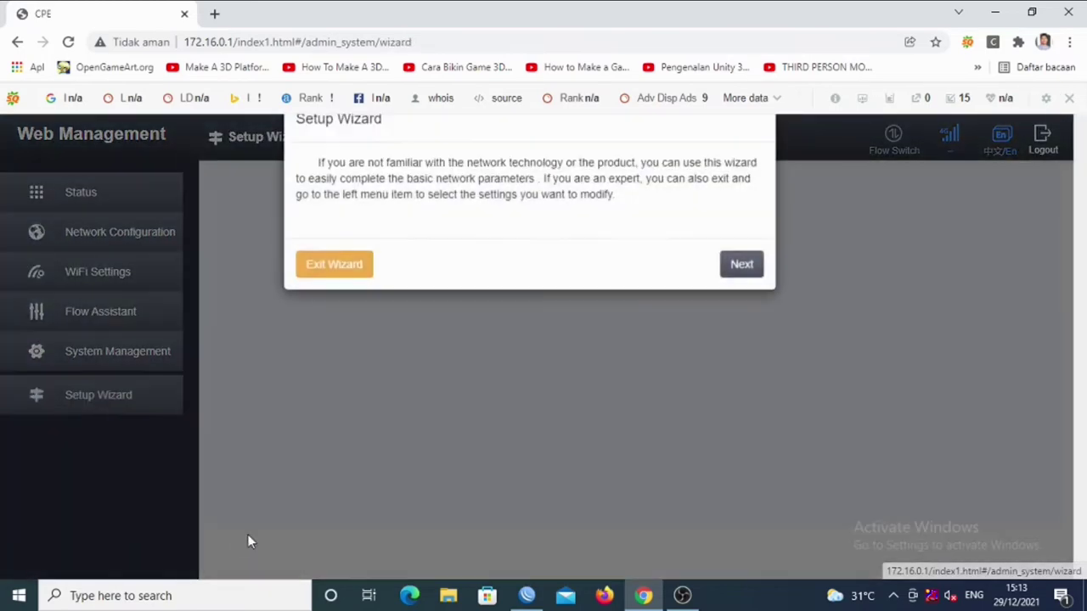
left_click(330, 282)
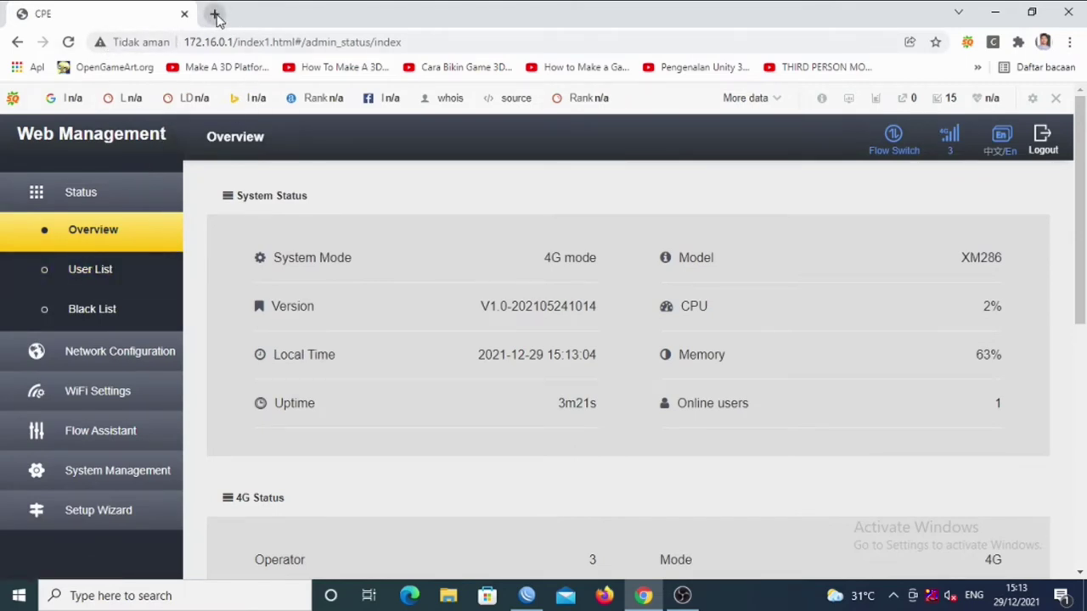
left_click(212, 13)
Search Google for speed test and open the Speedtest by Ookla site.
left_click(292, 43)
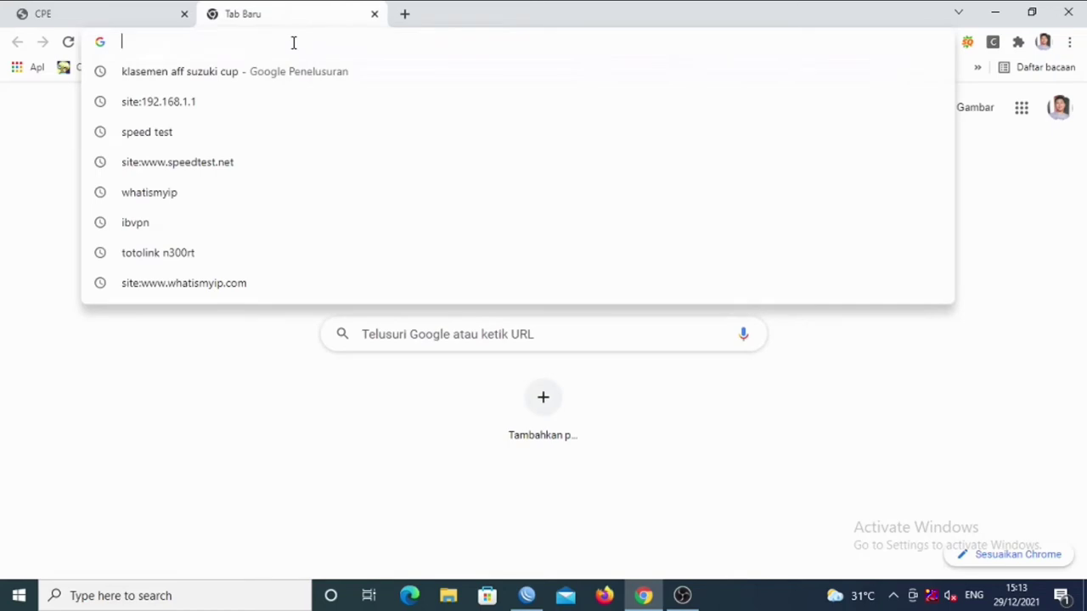
left_click(259, 140)
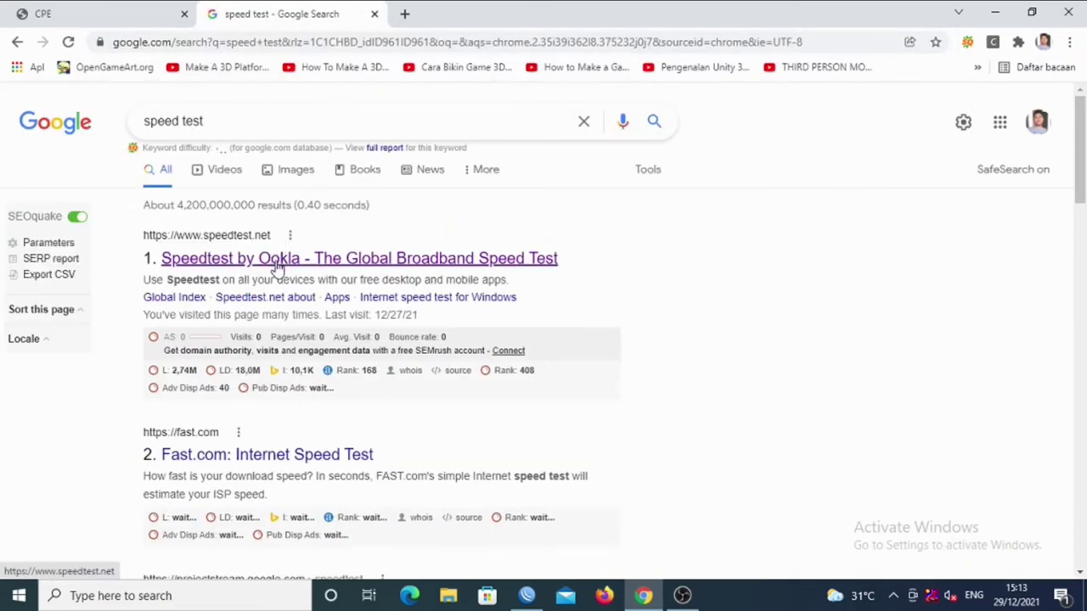
left_click(279, 257)
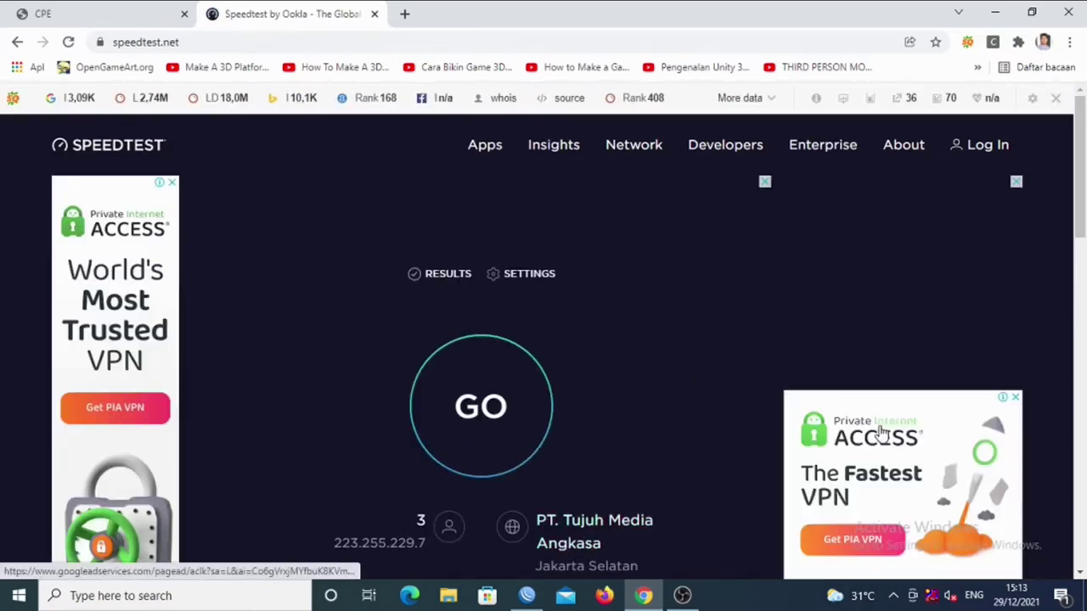
left_click_drag(1081, 222, 1080, 246)
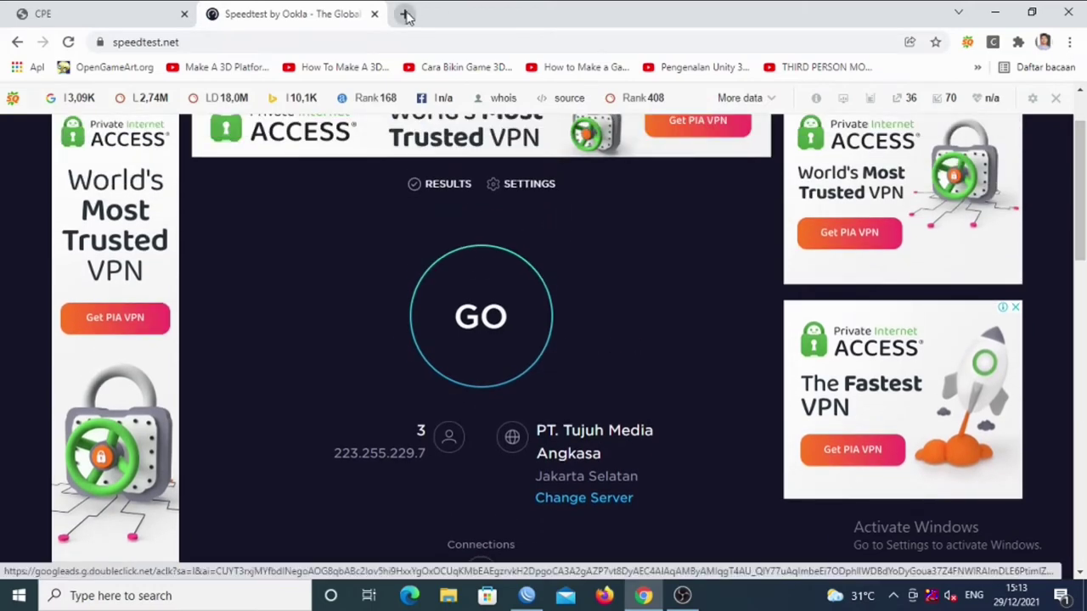
Run the speed test (22 ms ping, 6.37 Mbps download, 13.20 Mbps upload), then go to a blank tab.
left_click(404, 13)
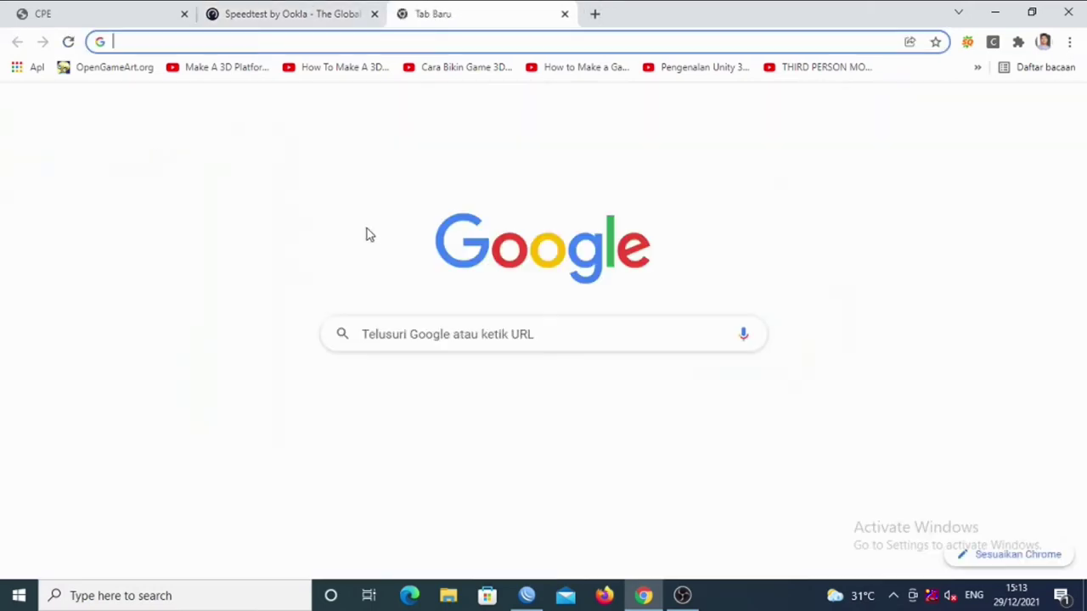
left_click(288, 16)
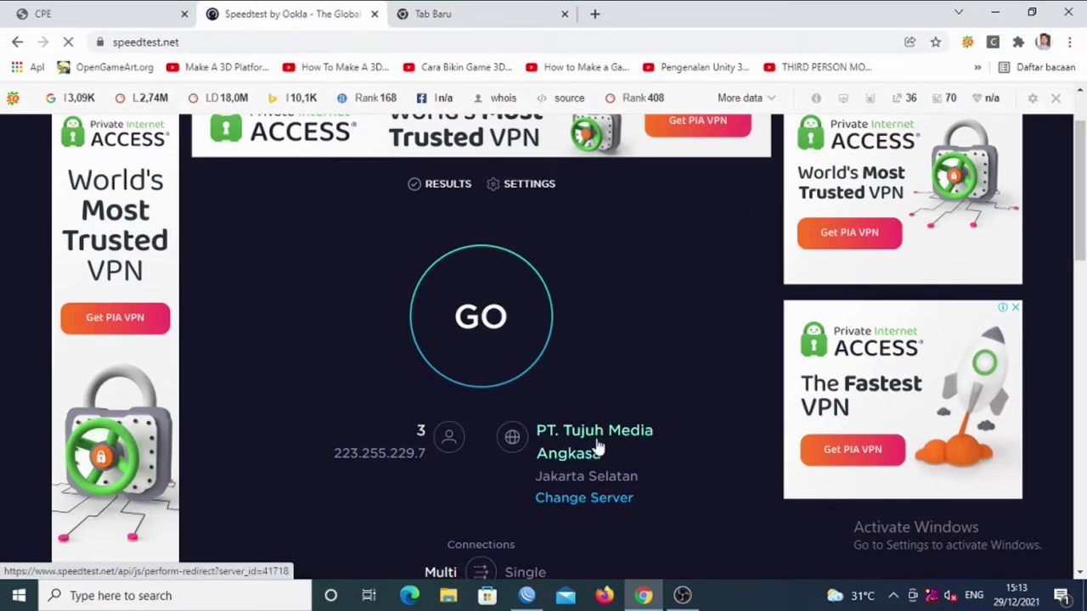
left_click(497, 339)
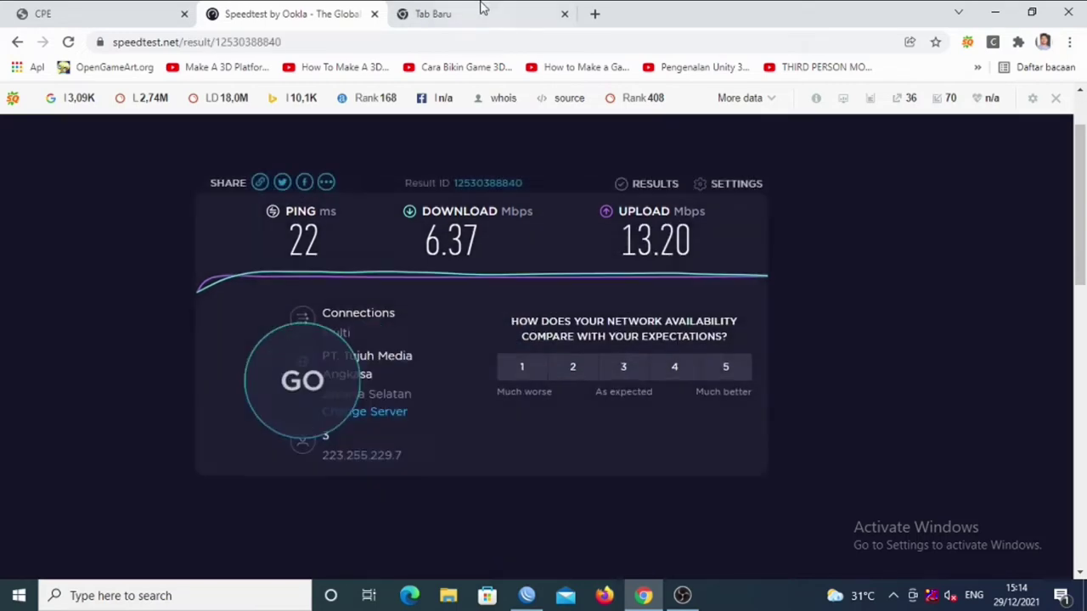
left_click(476, 12)
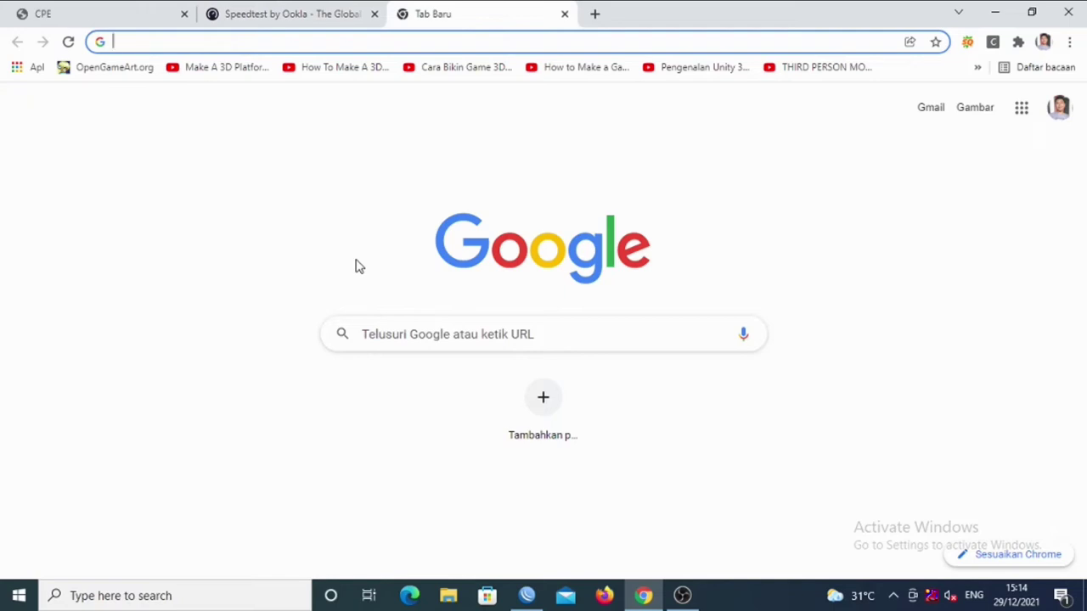
Open YouTube, search 'eko' and open the Topologi Jaringan EPON menggunakan OLT HIOSO video.
type("you")
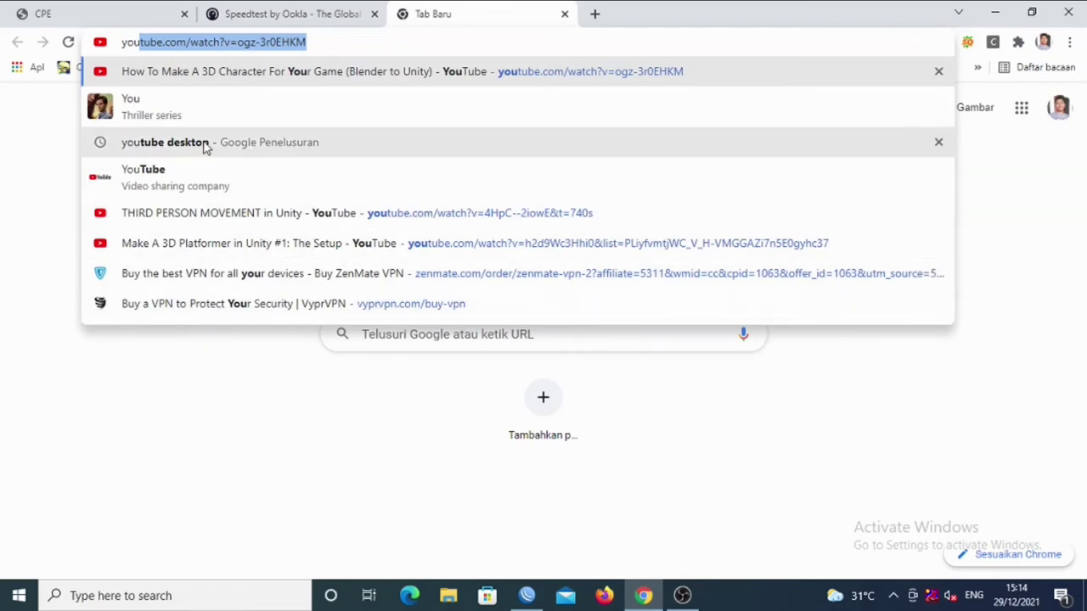
left_click(198, 180)
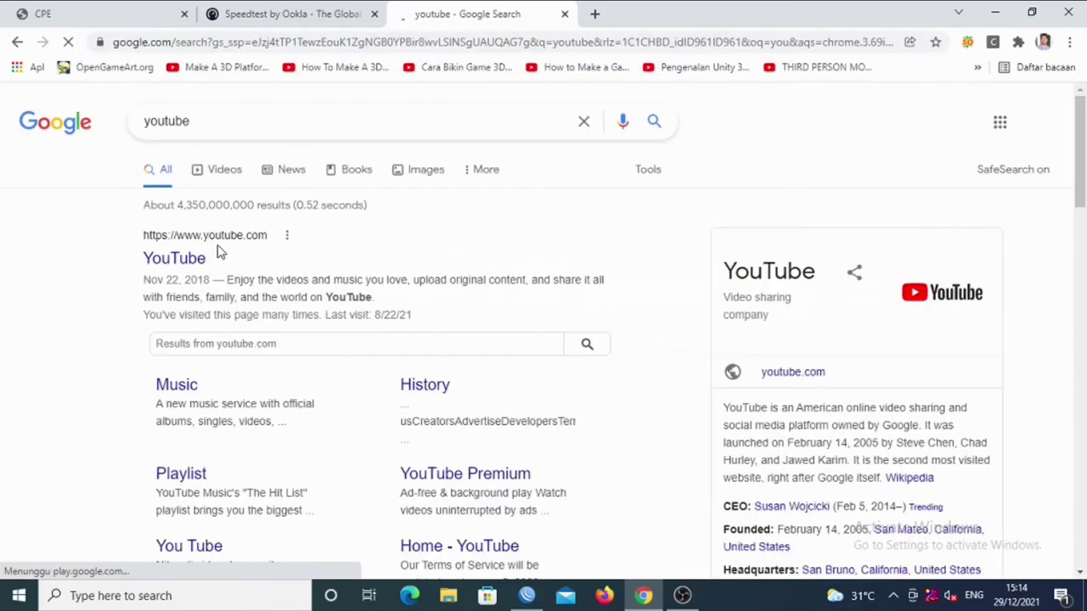
left_click(214, 258)
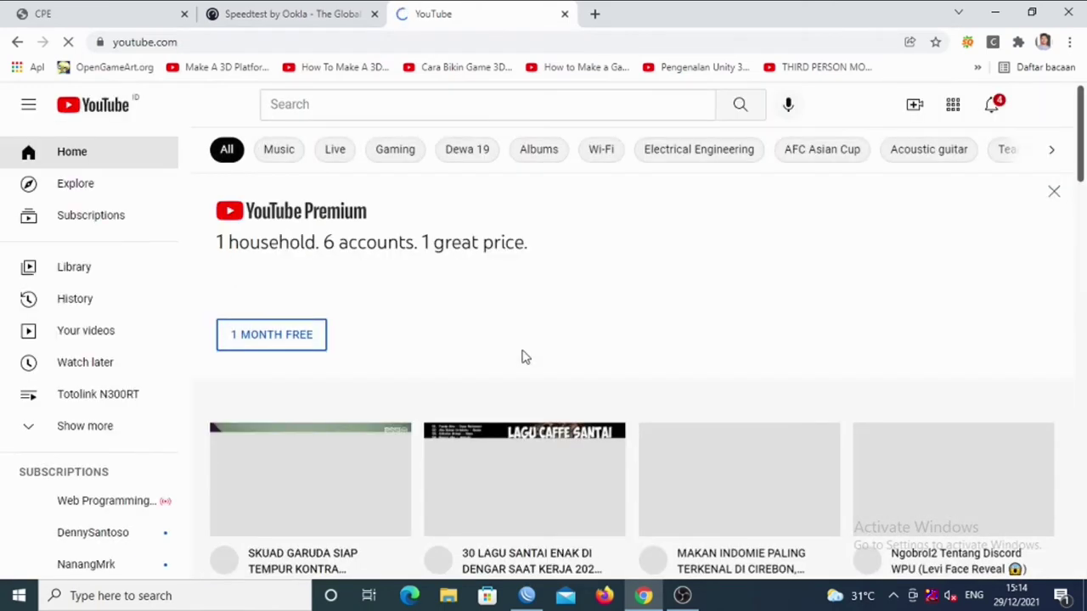
left_click(381, 103)
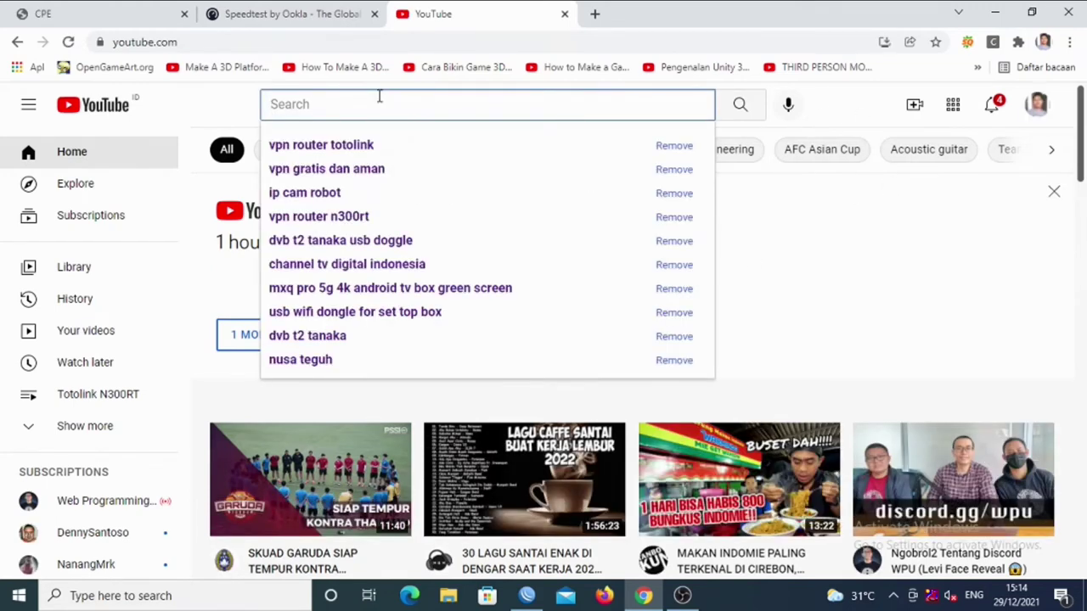
type("eko")
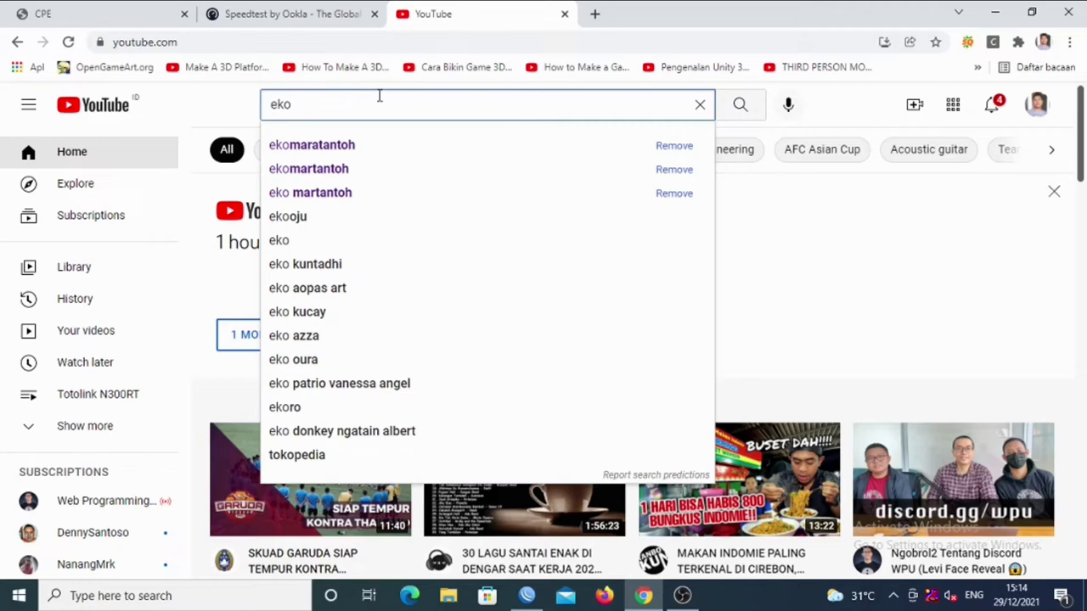
left_click(388, 148)
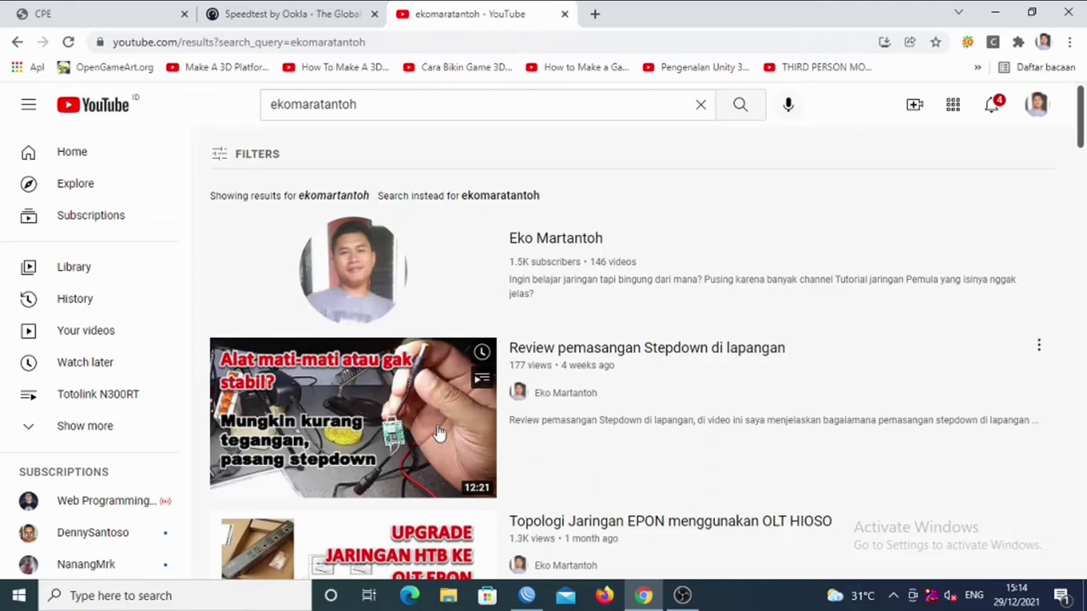
left_click_drag(1083, 102, 1083, 160)
left_click(805, 342)
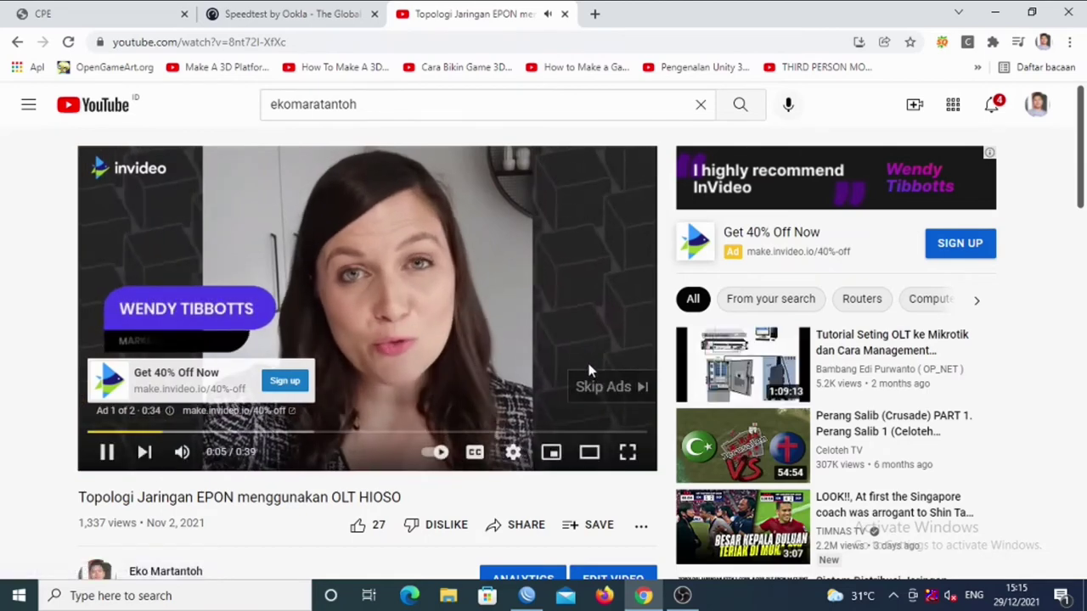
Skip the ad and seek the video past 0:59 and 2:55 to the network-diagram part.
left_click(601, 388)
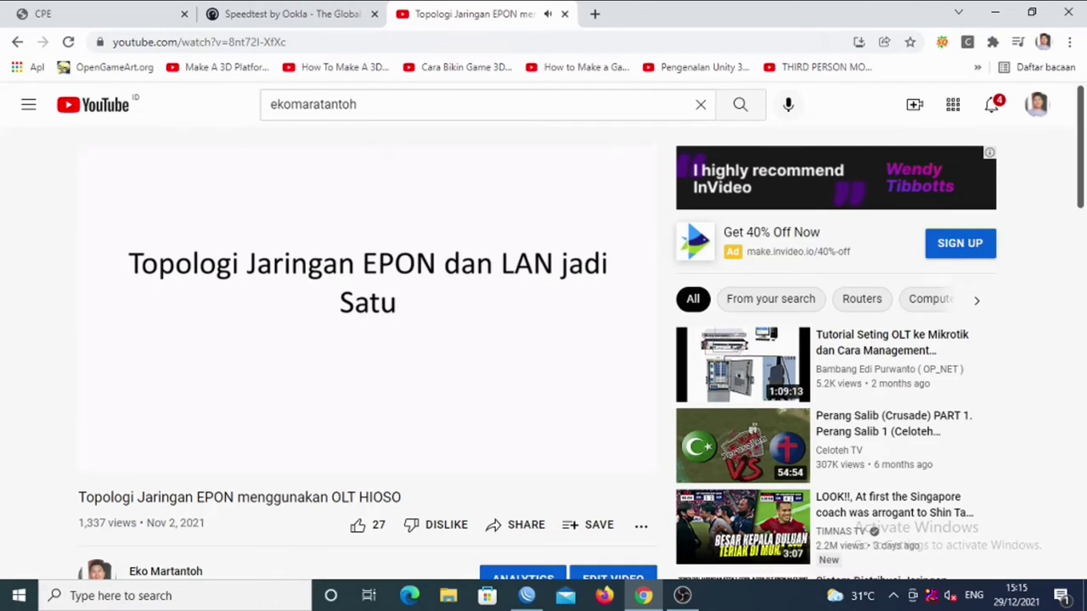
mouse_move(221, 270)
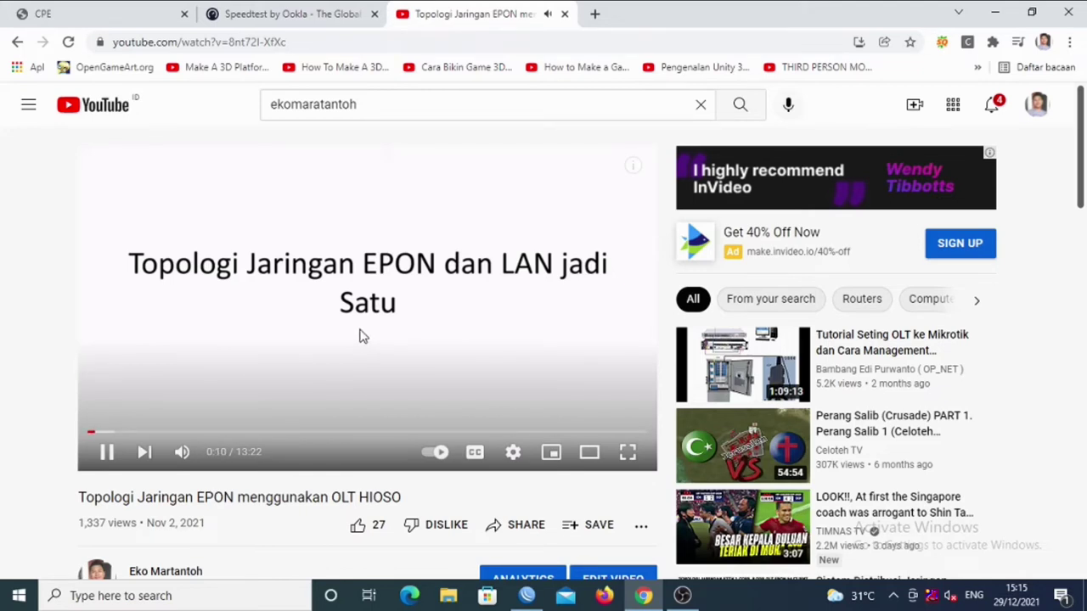
scroll(360, 337, "down", 1)
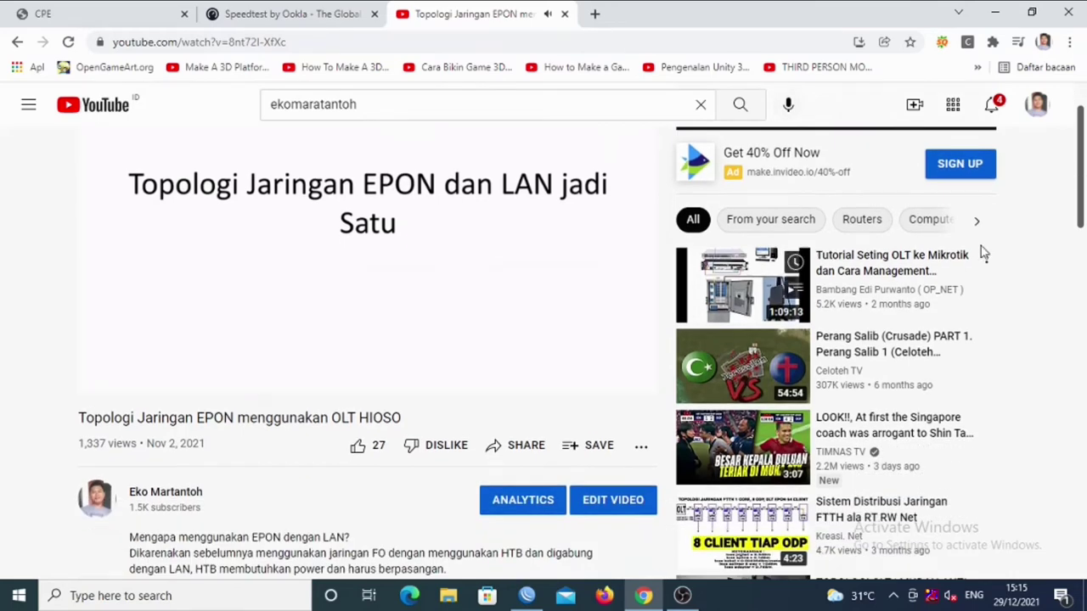
scroll(1083, 234, "up", 1)
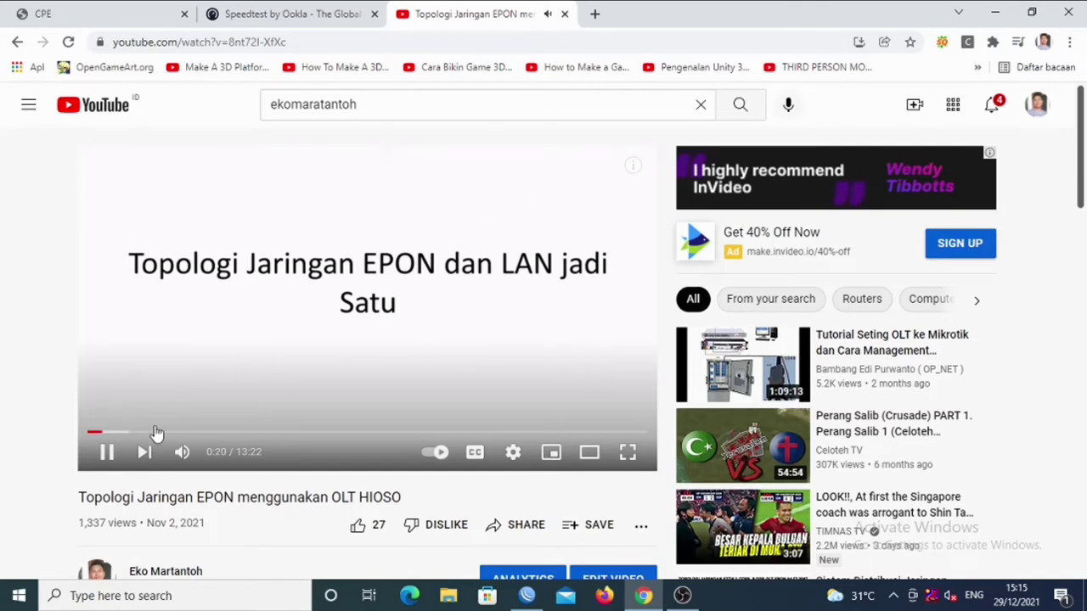
left_click(128, 431)
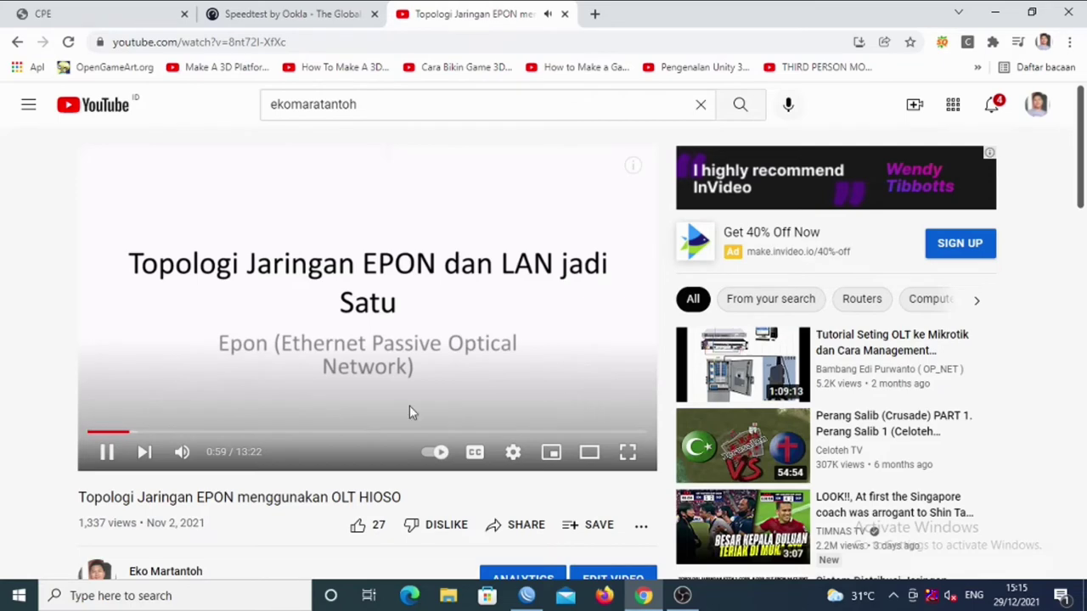
left_click(209, 432)
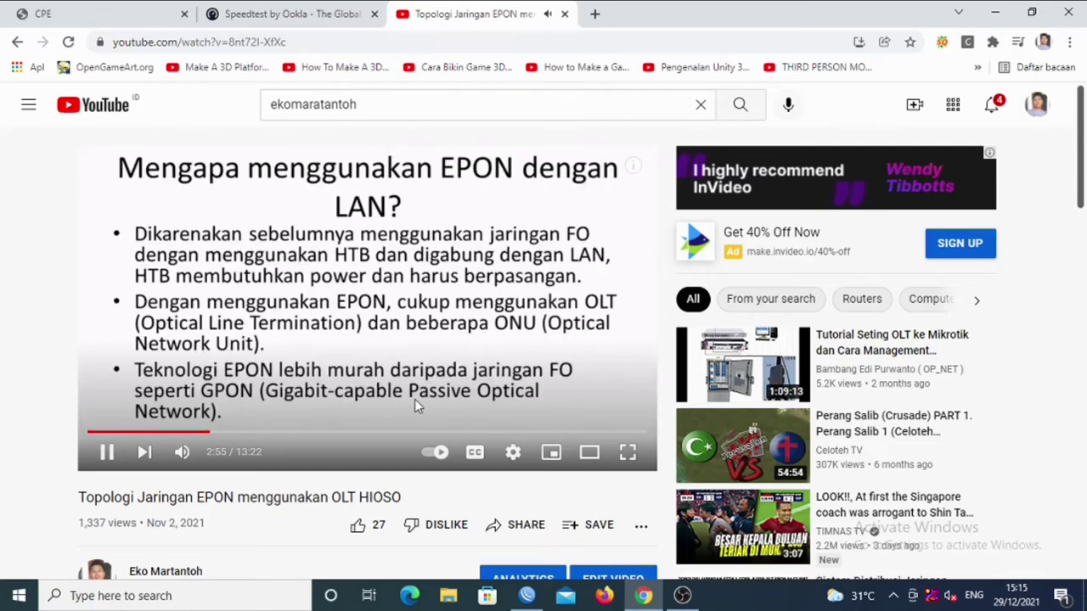
left_click(323, 432)
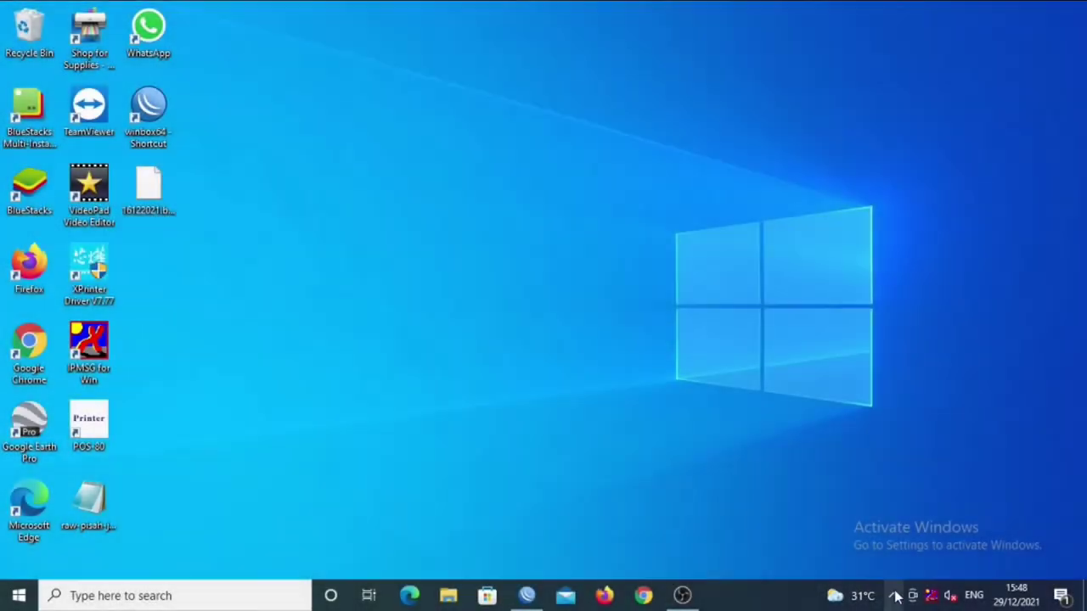
left_click(893, 595)
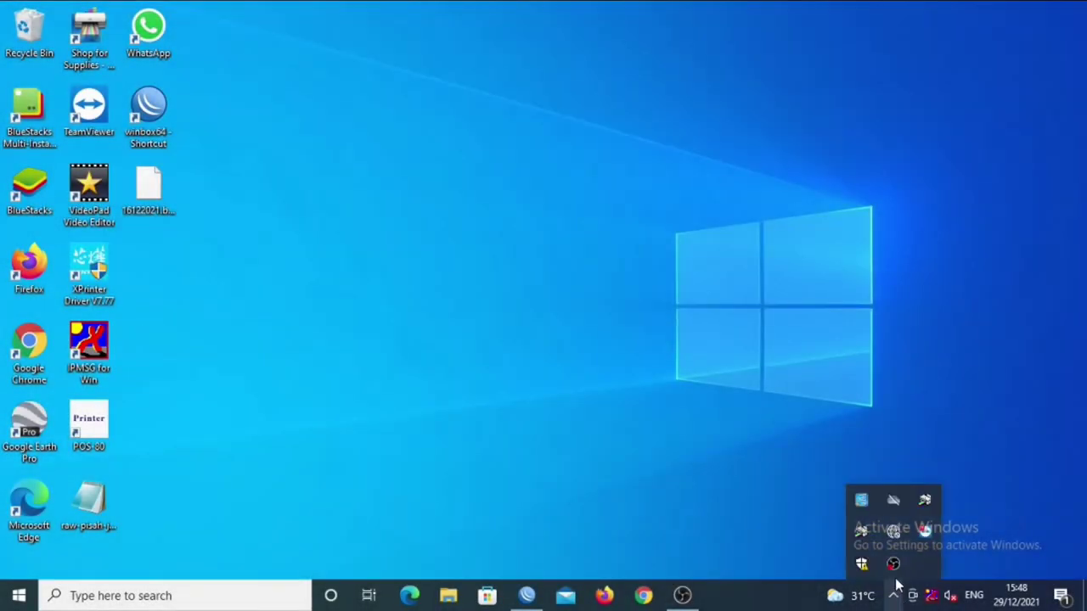
Connect to the secured my-wifi network with its security key, then launch Google Chrome.
left_click(890, 538)
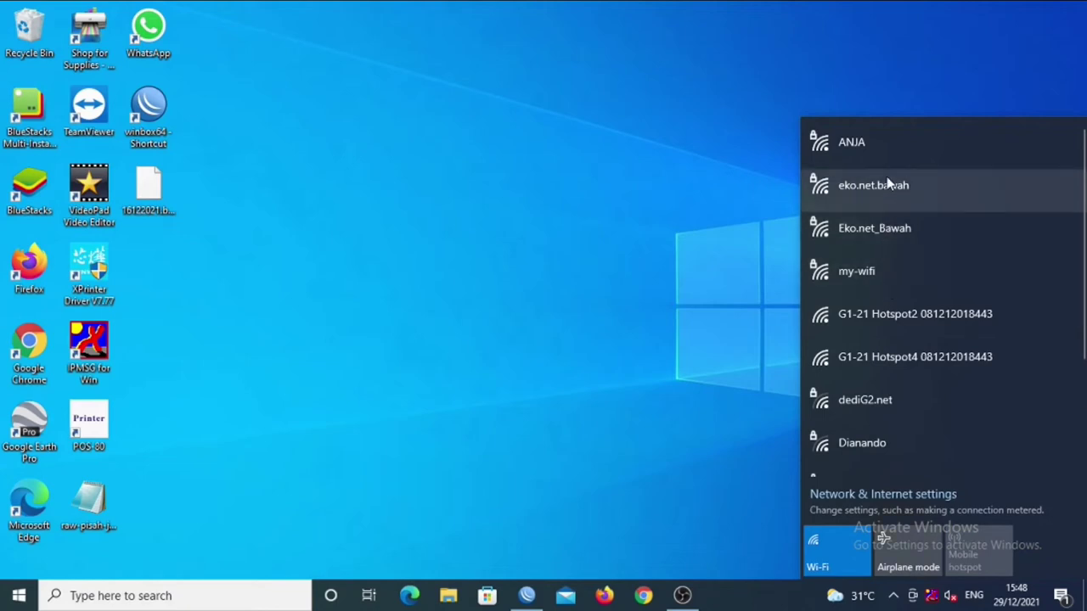
left_click(873, 273)
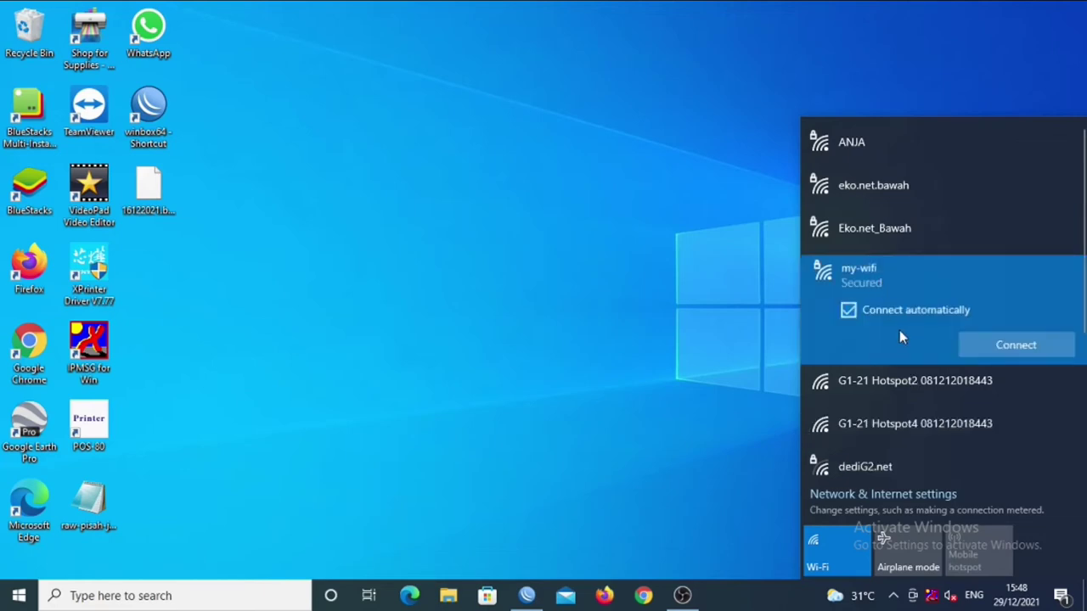
left_click(1015, 345)
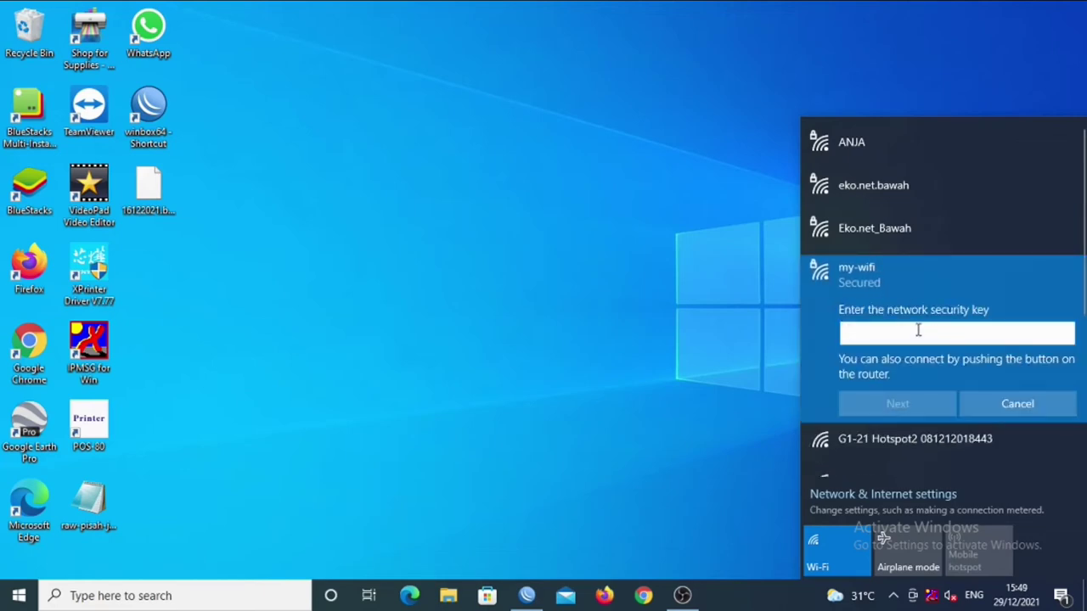
type("a")
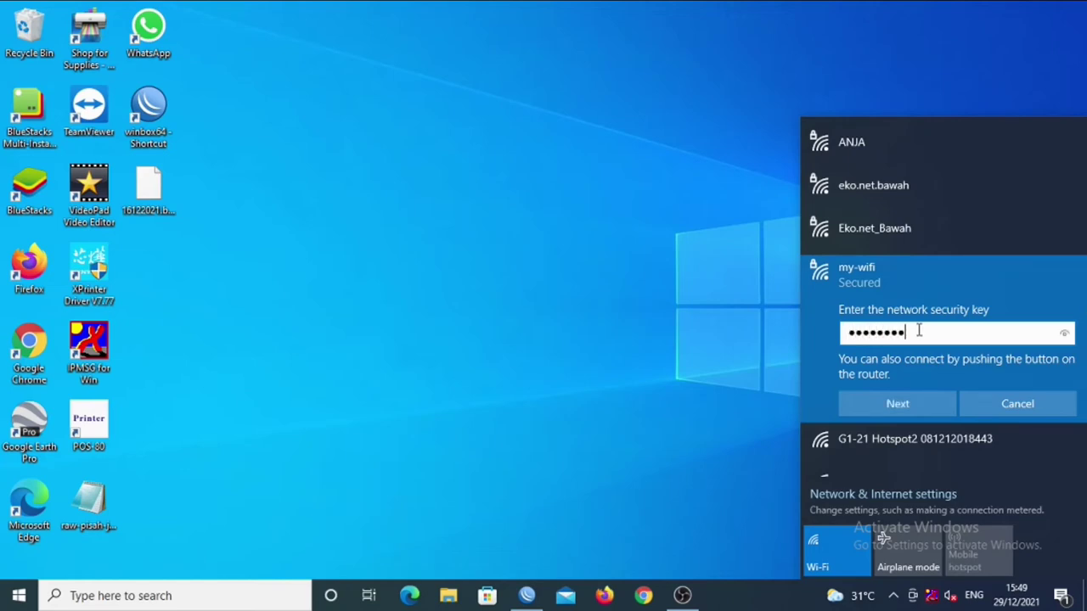
left_click(914, 411)
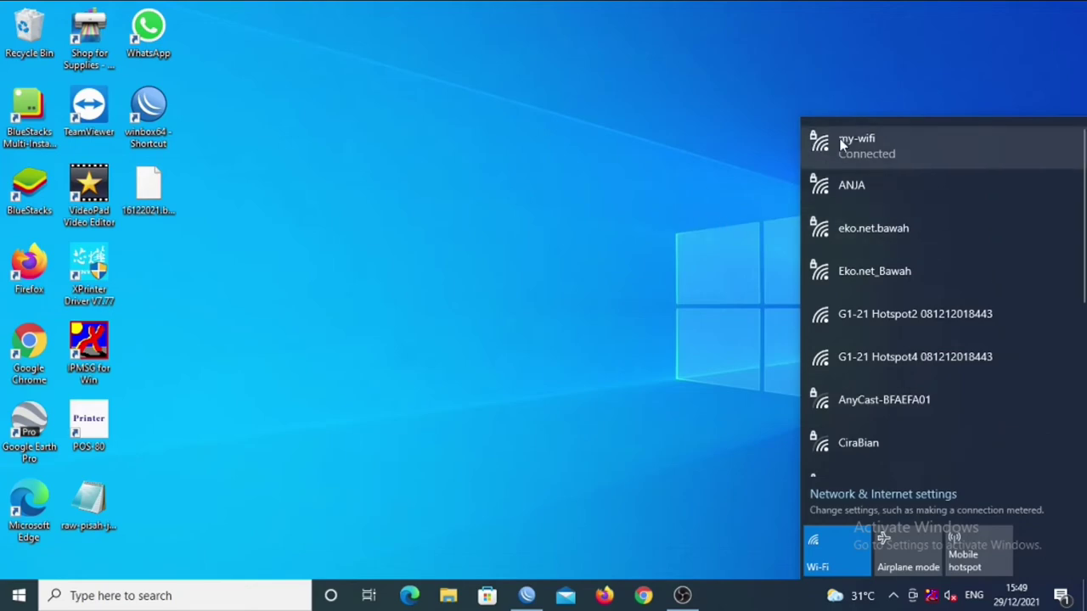
left_click(647, 595)
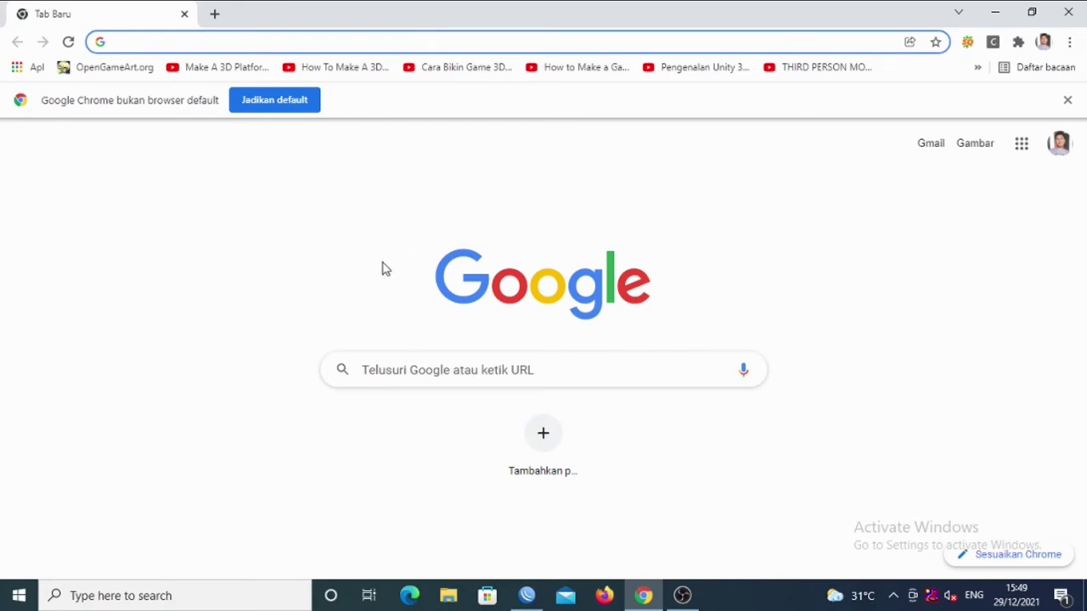
Open speedtest.net and run a test (22 ms ping, 1.05 Mbps download, 7.95 Mbps upload), then rerun it.
type("sp")
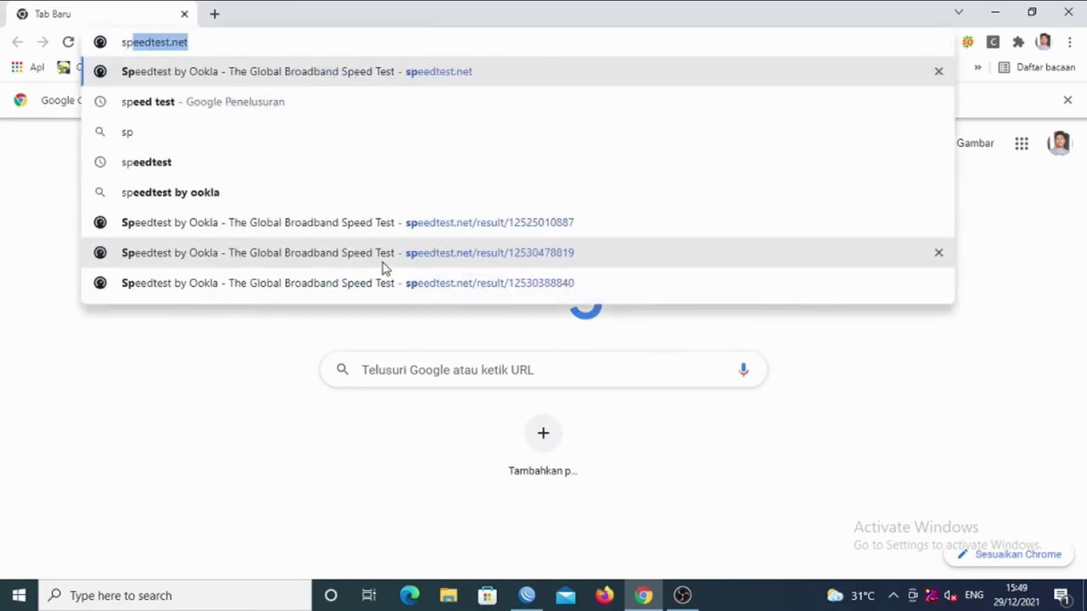
key("Return")
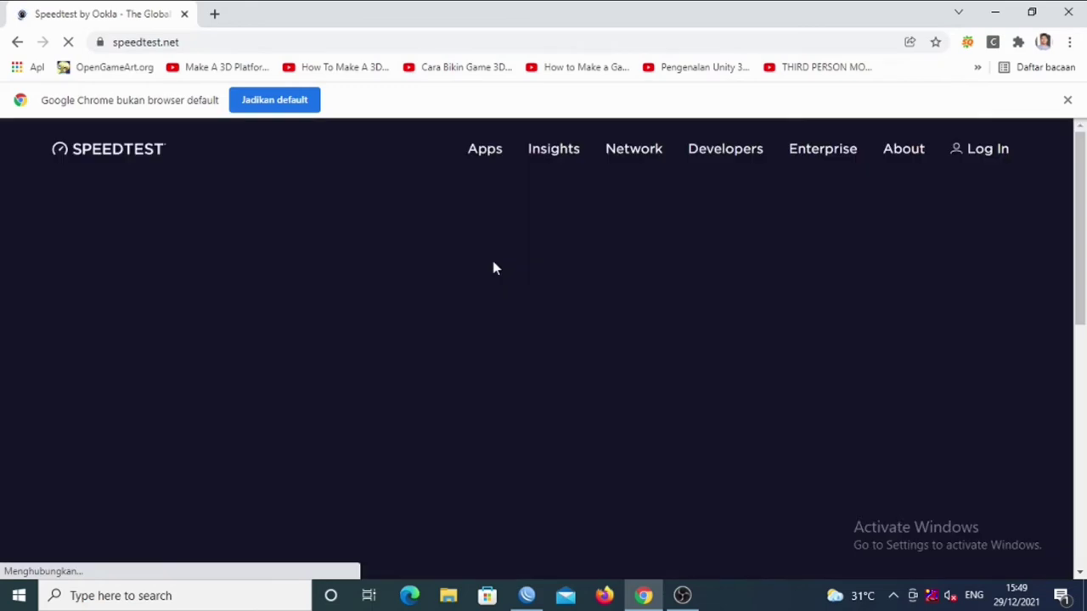
mouse_move(1082, 255)
left_mouse_down()
mouse_move(1082, 311)
mouse_move(1083, 257)
left_mouse_up()
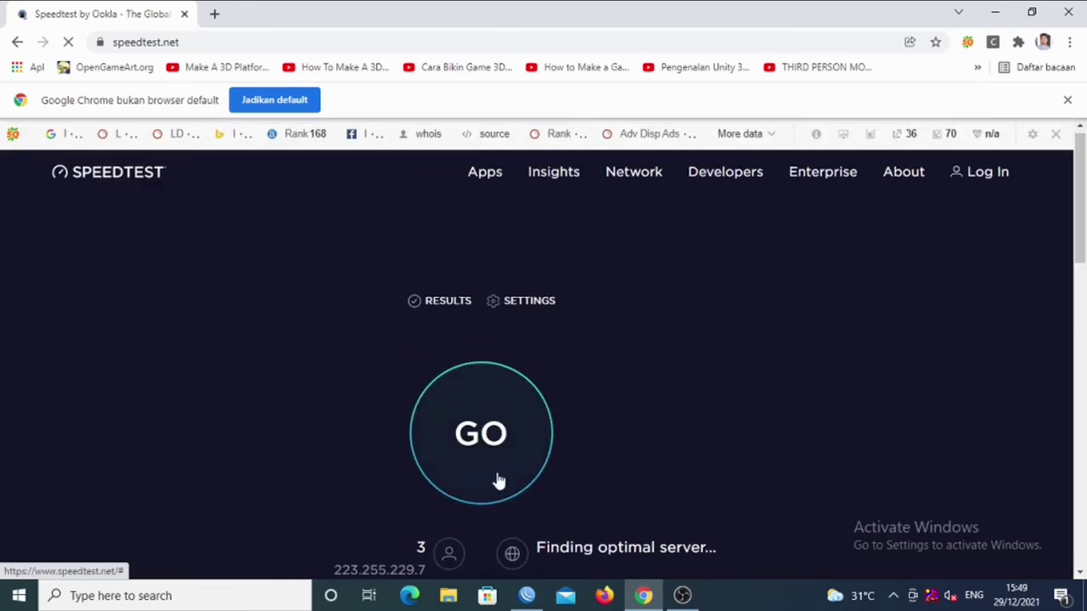
left_click(531, 466)
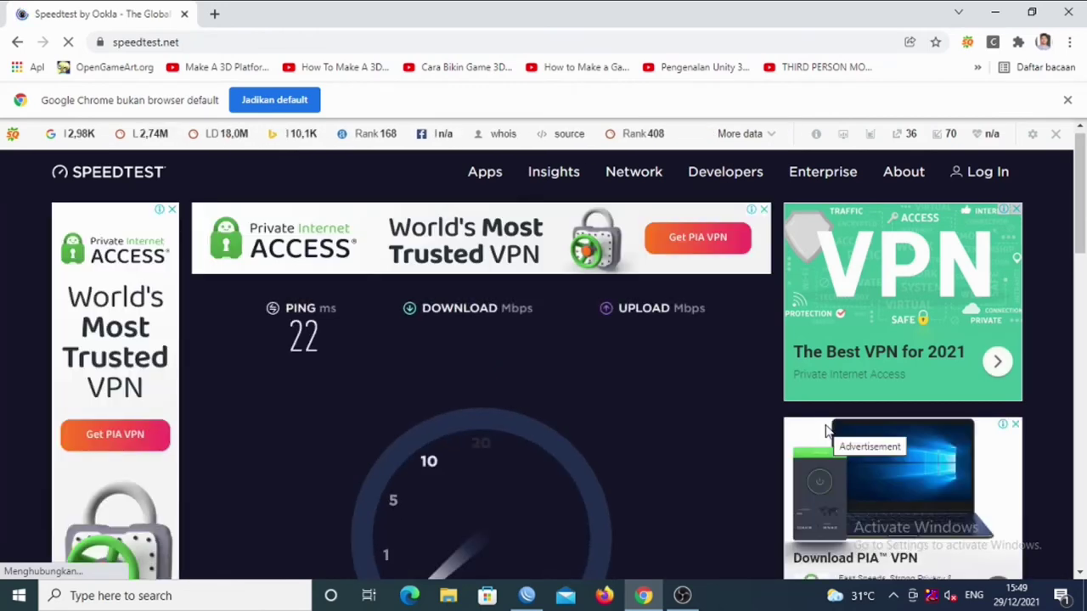
scroll(779, 256, "down", 2)
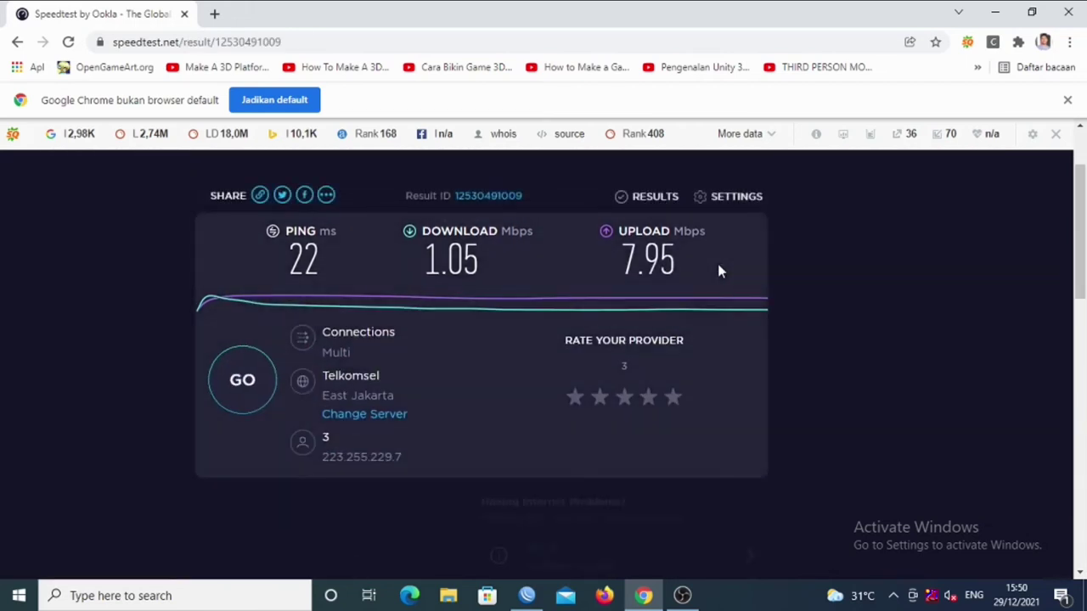
left_click(243, 383)
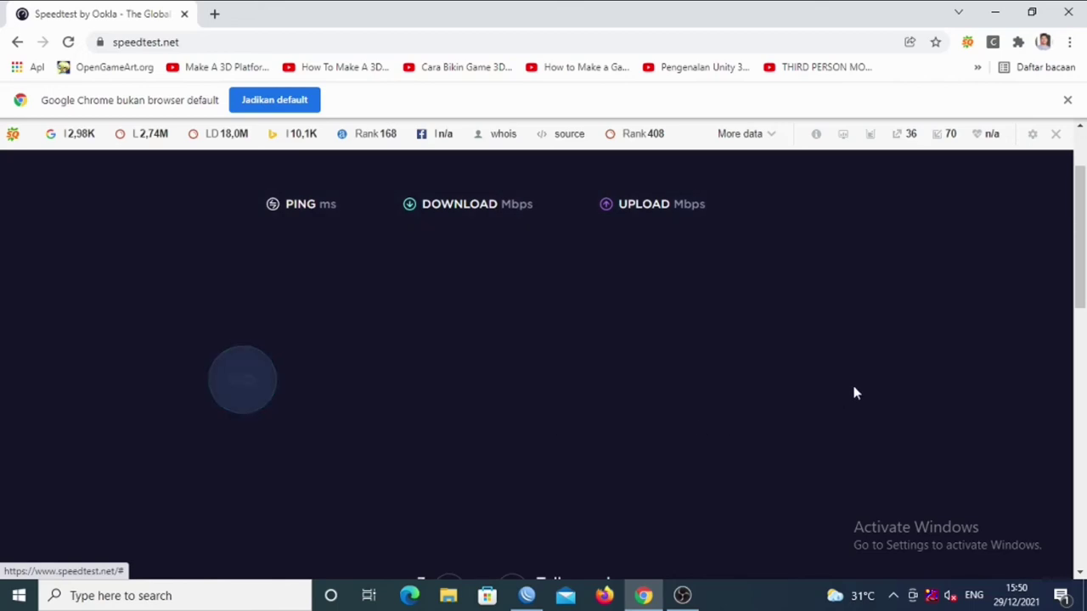